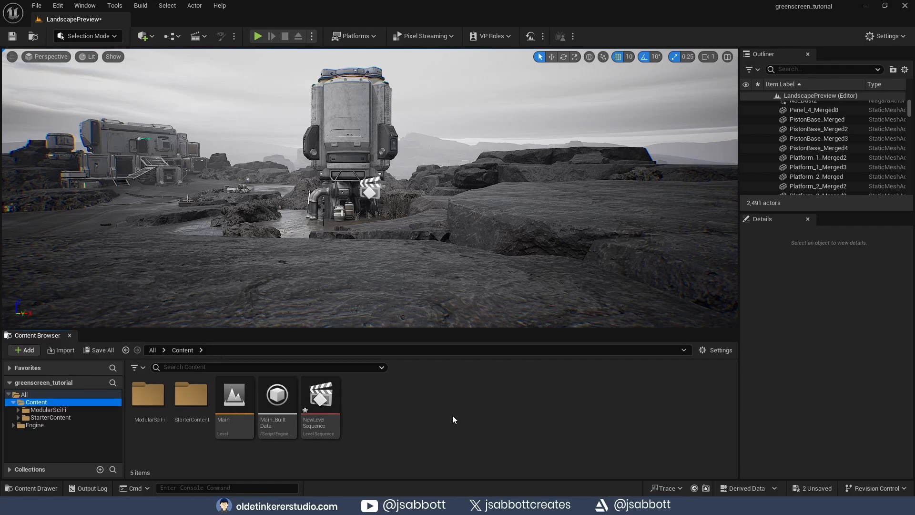
Step: Create a folder named BOT in the Content folder and open it
right_click(450, 407)
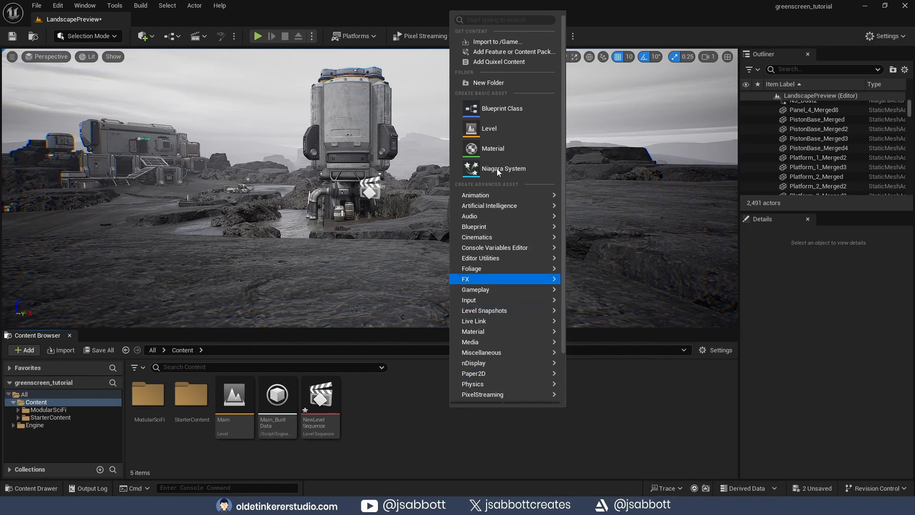
left_click(495, 82)
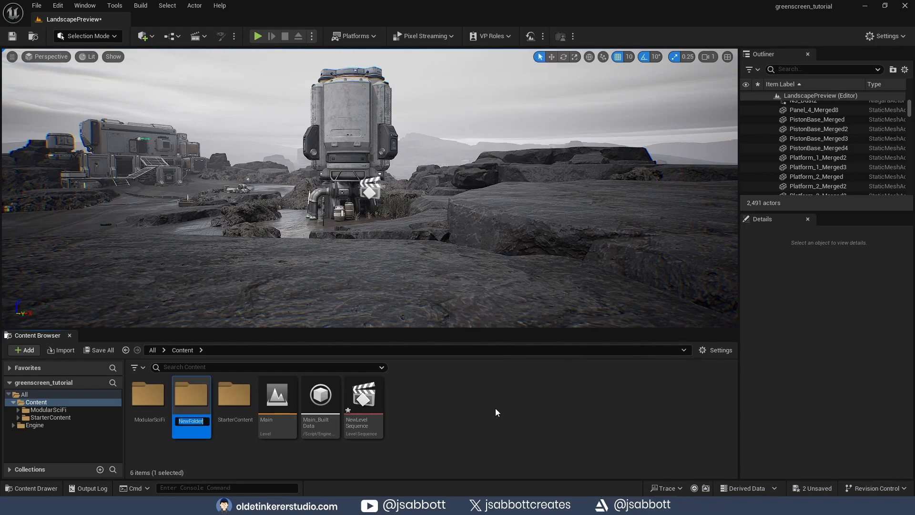
type("BOT")
key("Return")
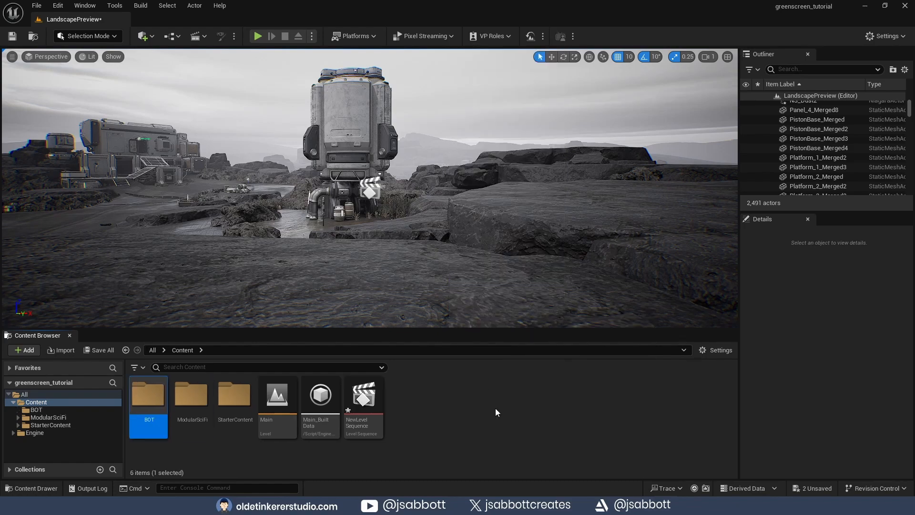
double_click(149, 394)
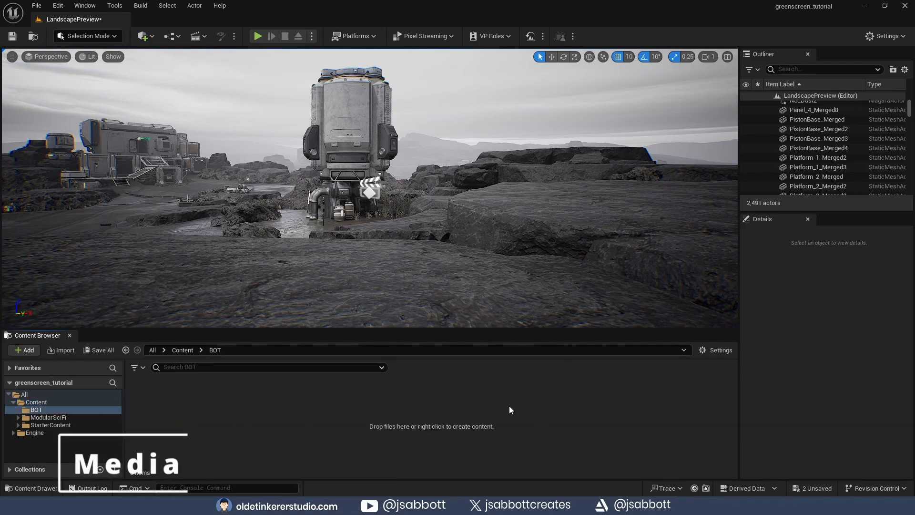
Step: Create an Img Media Source asset in the BOT folder, keeping its default name
right_click(510, 409)
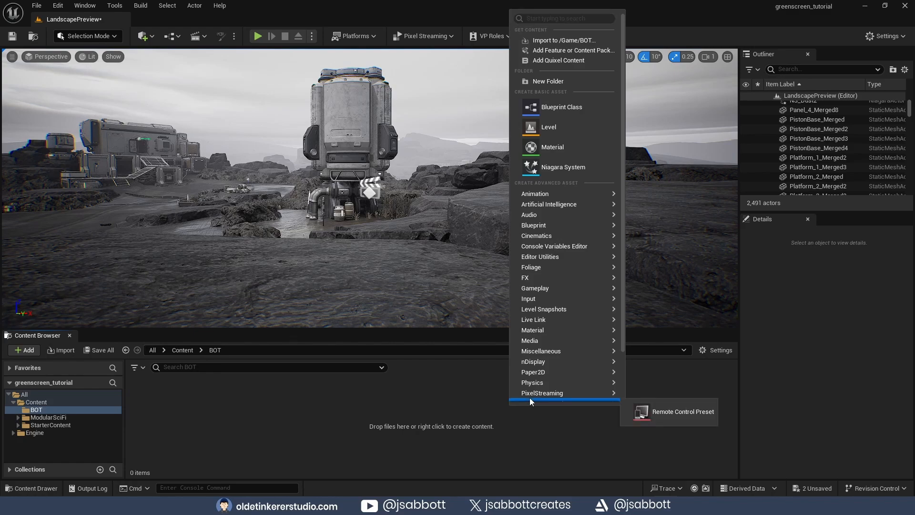
mouse_move(548, 343)
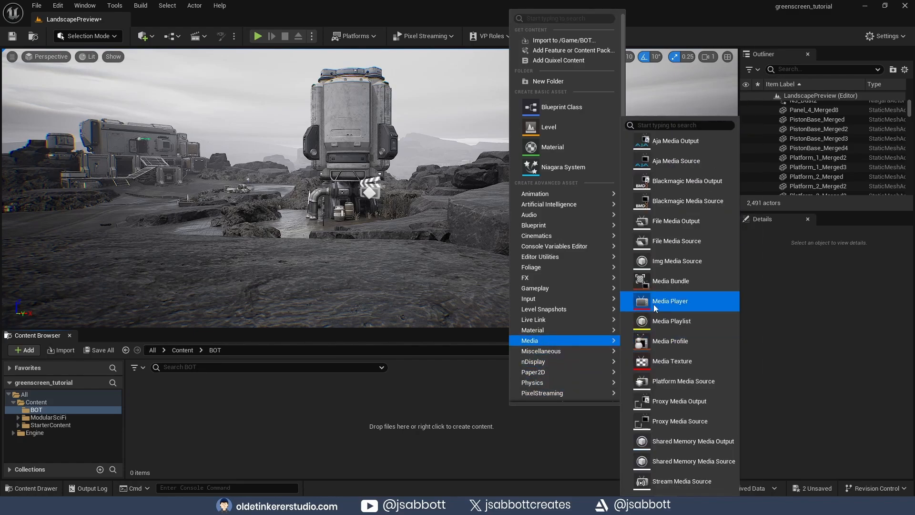
left_click(663, 263)
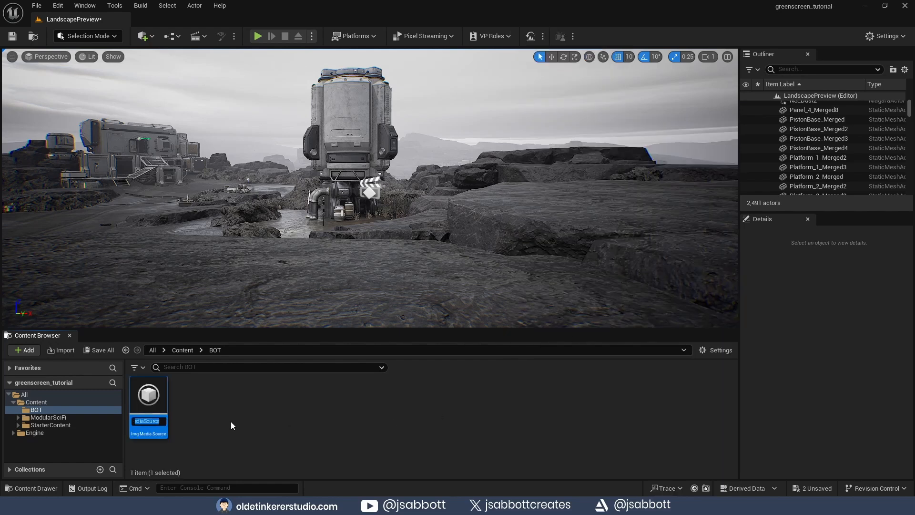
key("Return")
Step: Set the image media source's sequence path to the bot EXR folder and its Frame Rate Override to 30 fps, saving the asset
double_click(142, 395)
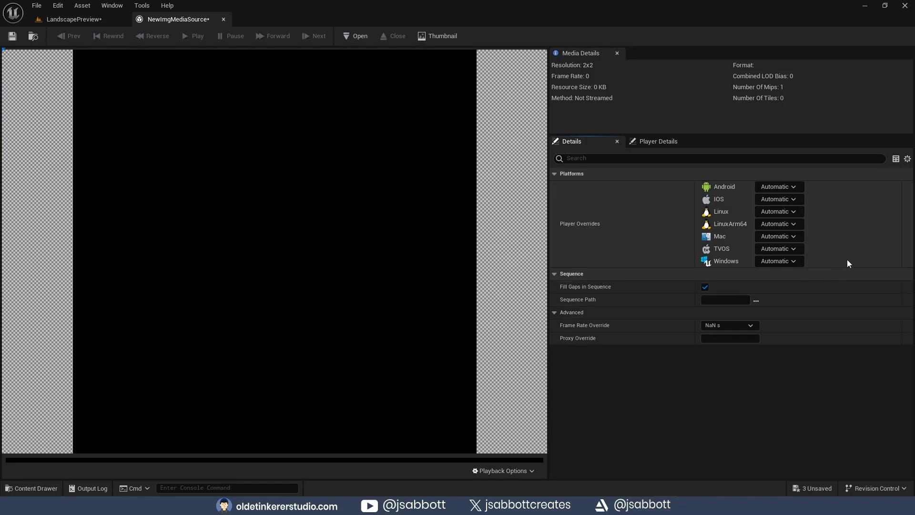
left_click(756, 300)
left_click(555, 312)
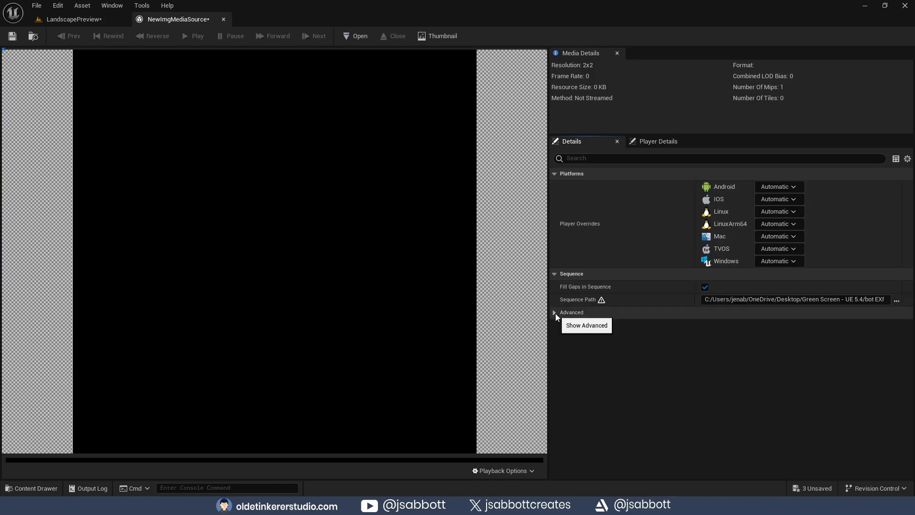
left_click(555, 313)
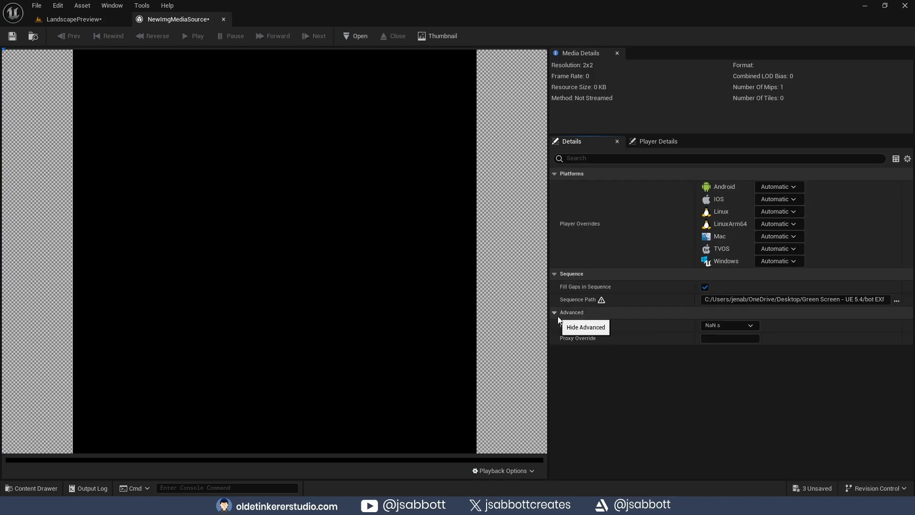
left_click(725, 328)
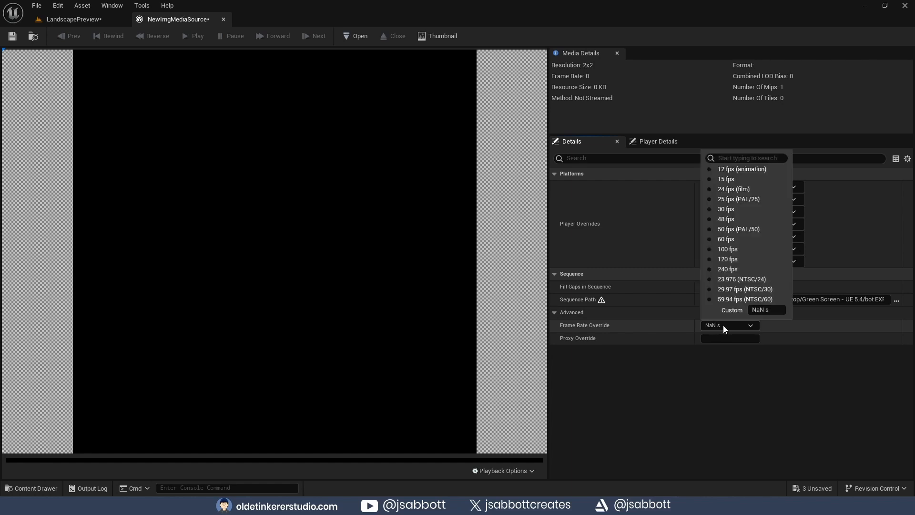
left_click(710, 212)
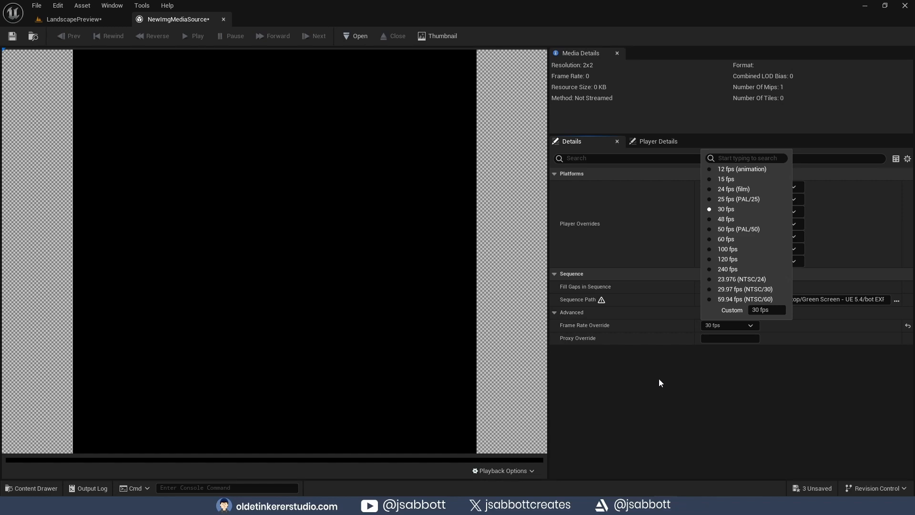
left_click(12, 36)
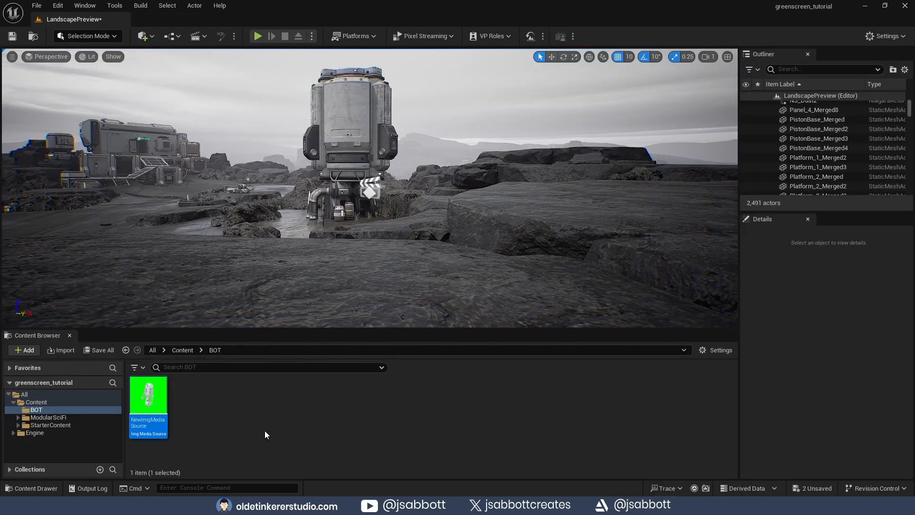
Step: Create a Media Player in the BOT folder with a linked video output MediaTexture asset, keeping the default name
right_click(265, 431)
mouse_move(319, 366)
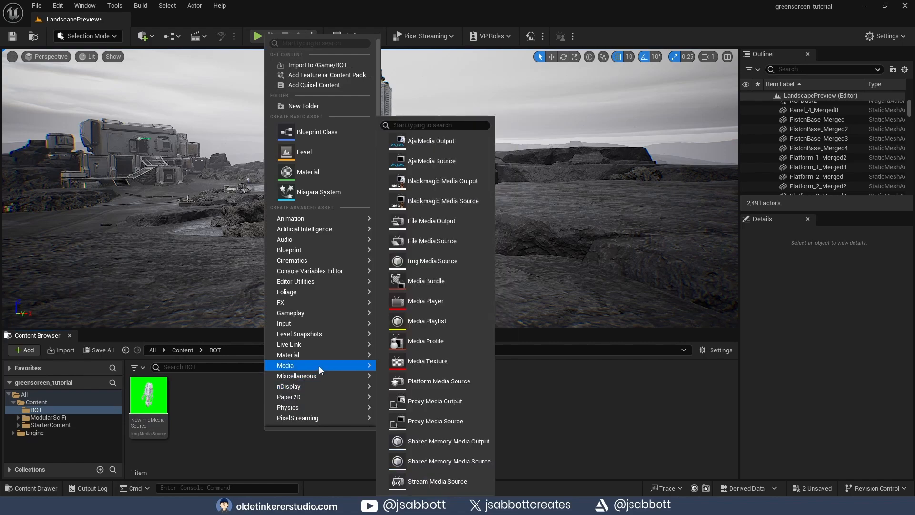
left_click(448, 299)
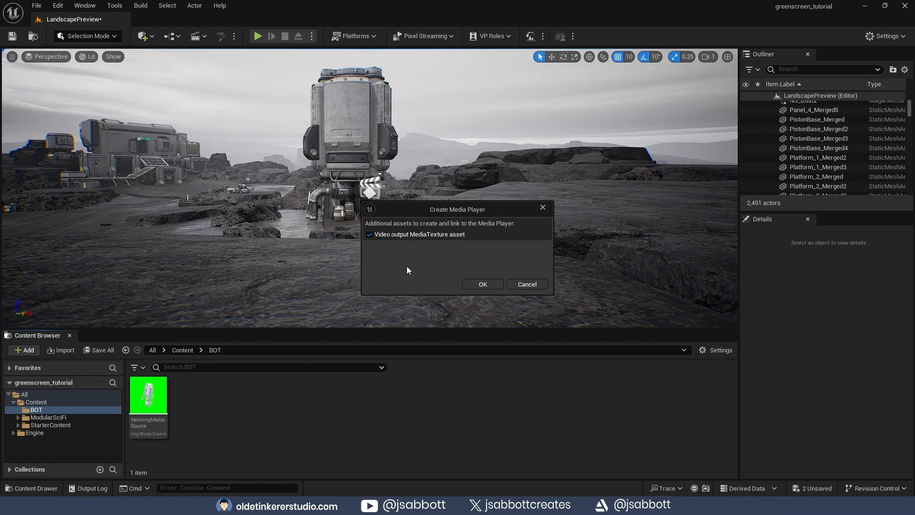
left_click(483, 284)
key("Return")
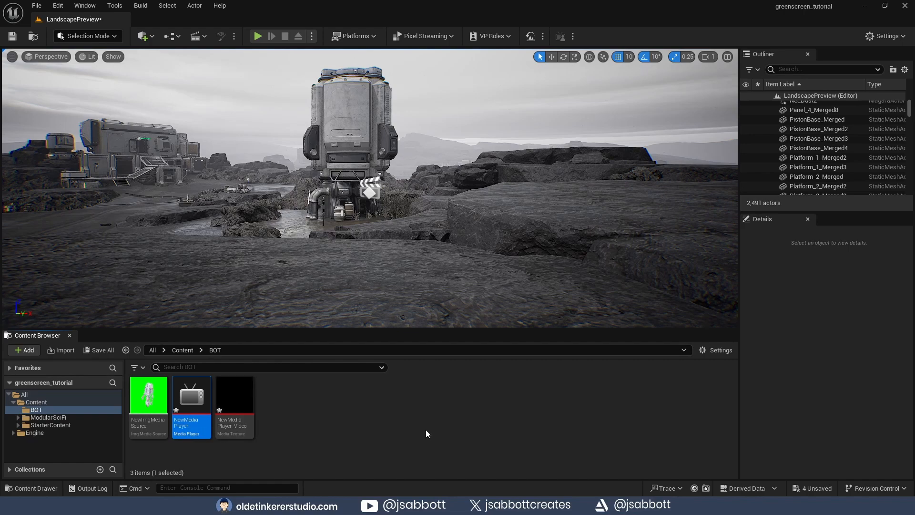
Step: Load NewImgMediaSource in the new media player and enable looping, saving and closing the player asset
double_click(193, 405)
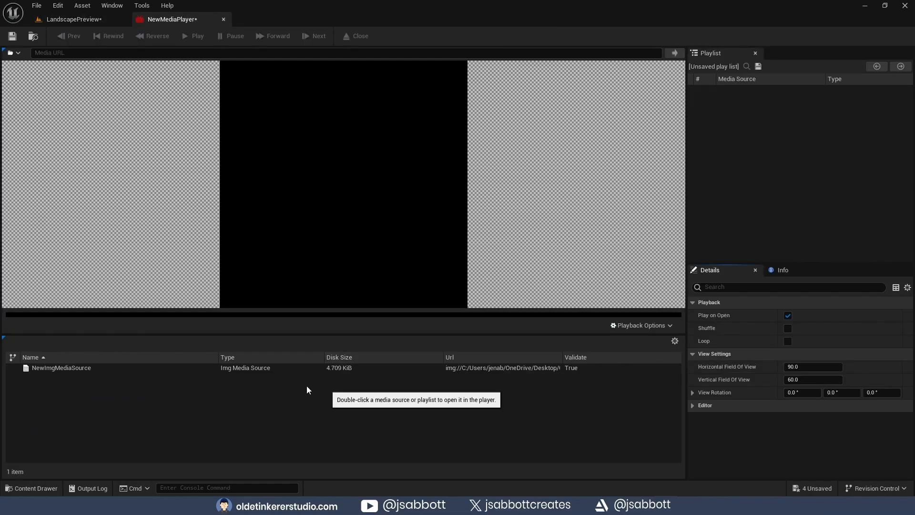
double_click(109, 370)
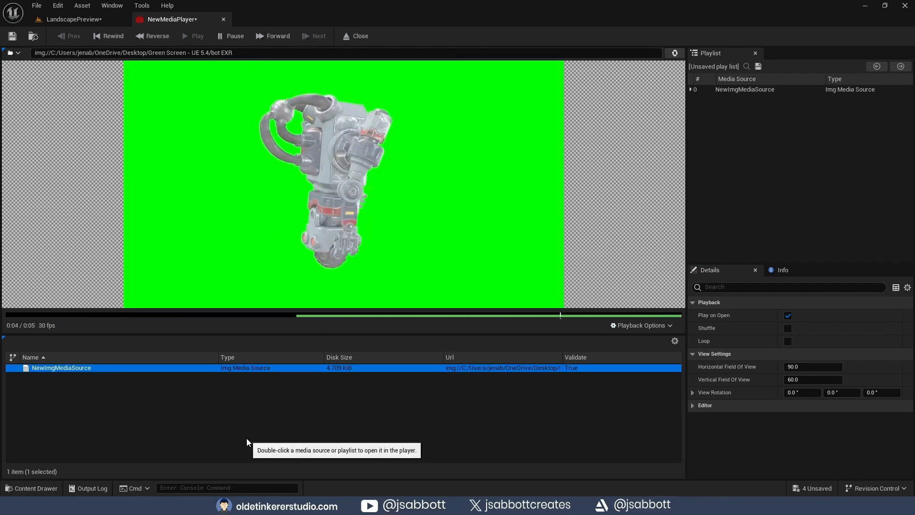
left_click(788, 341)
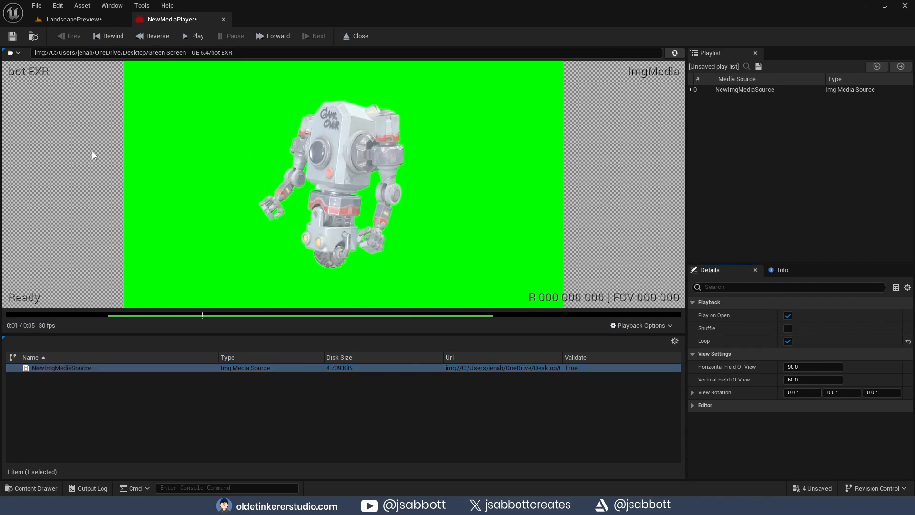
left_click(11, 37)
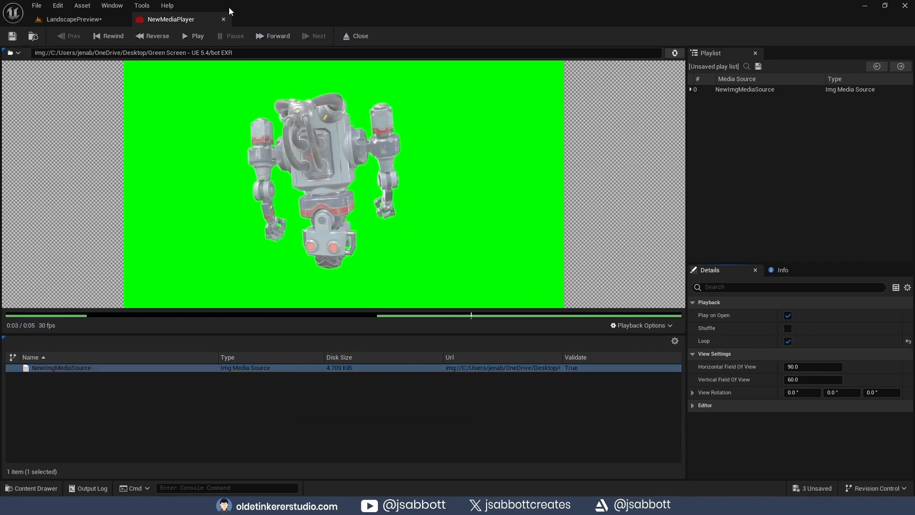
left_click(224, 21)
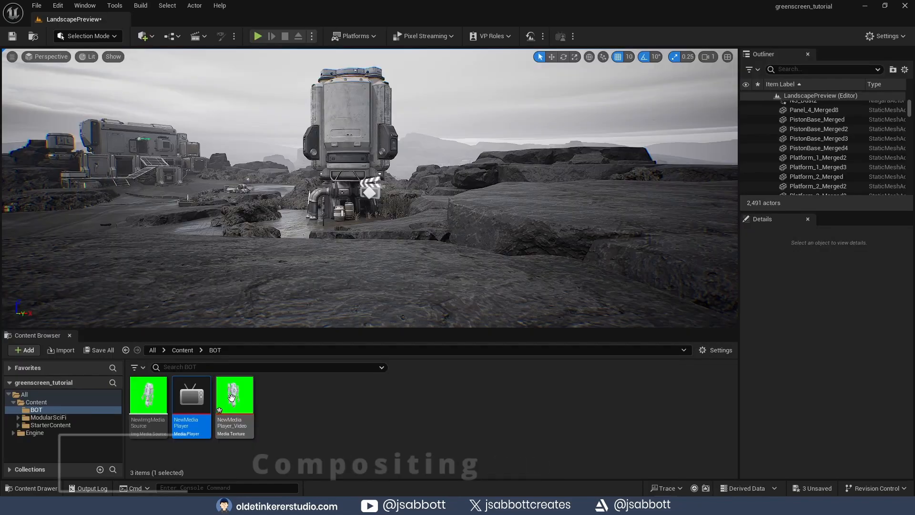
Step: Create a material from the NewMediaPlayer_Video media texture and name it M_bot
right_click(232, 398)
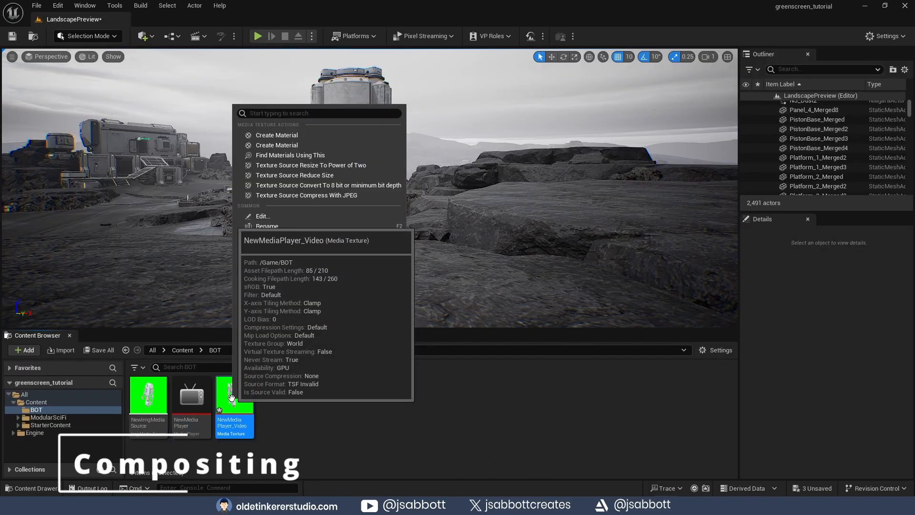
left_click(318, 137)
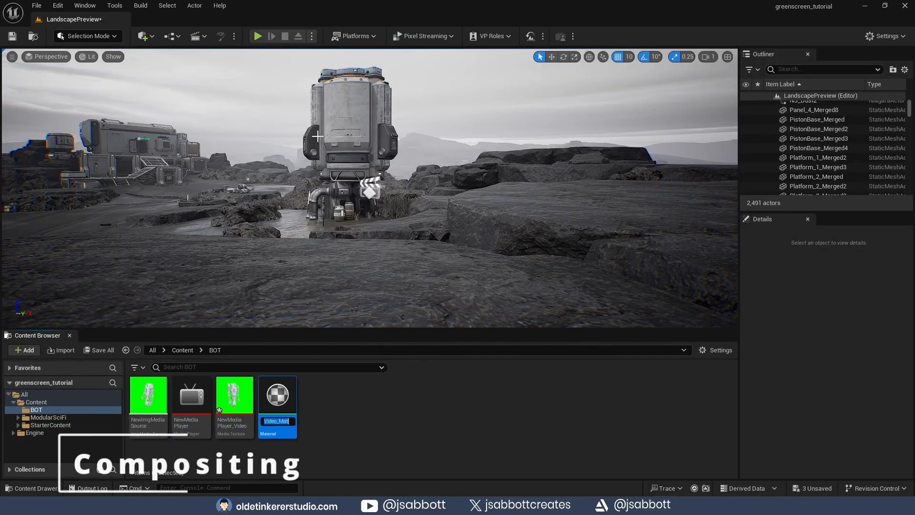
type("M_")
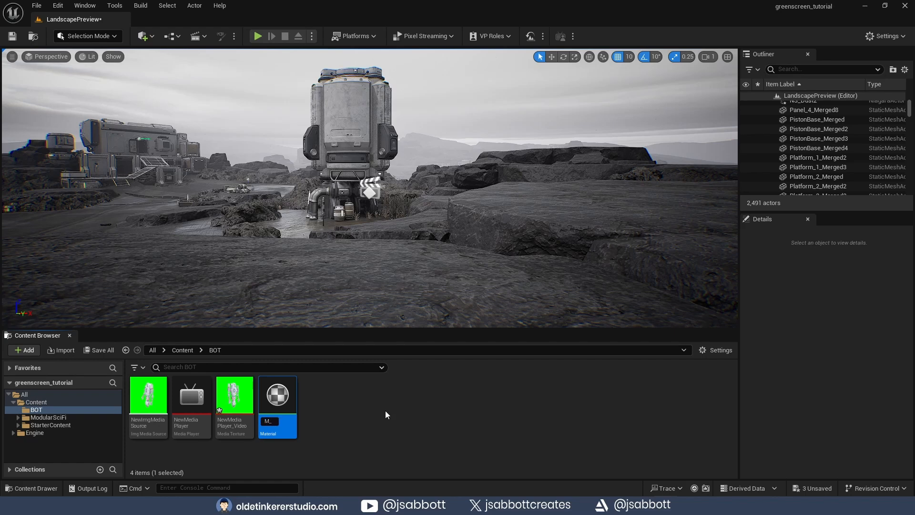
type("bot")
key("Return")
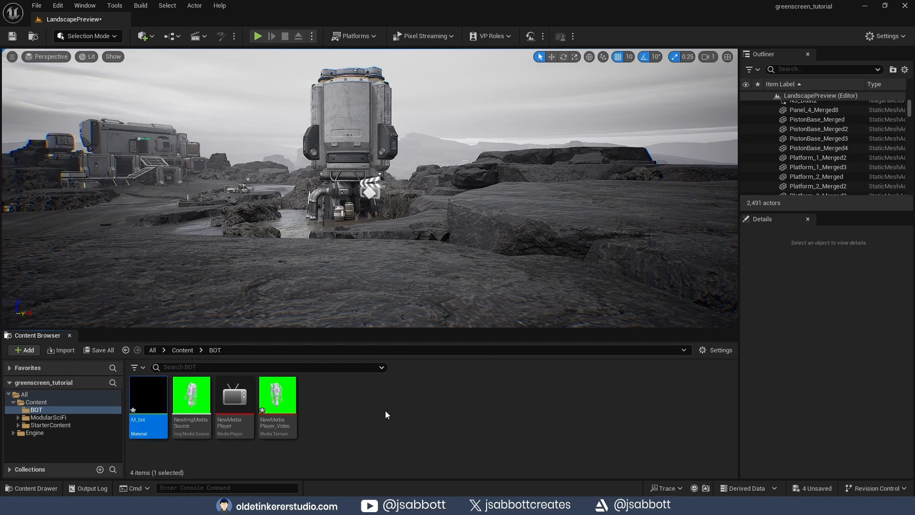
Step: Open the M_bot material and set its Blend Mode to Masked
double_click(145, 397)
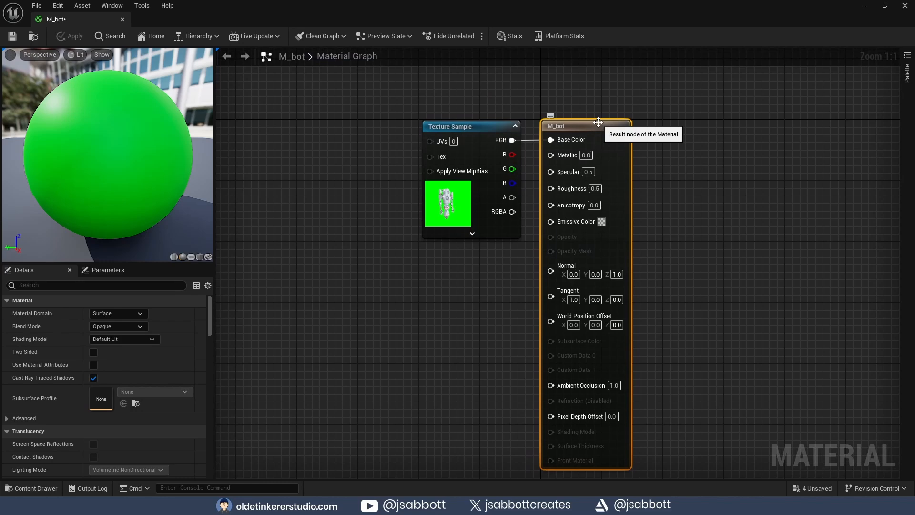
left_click(78, 285)
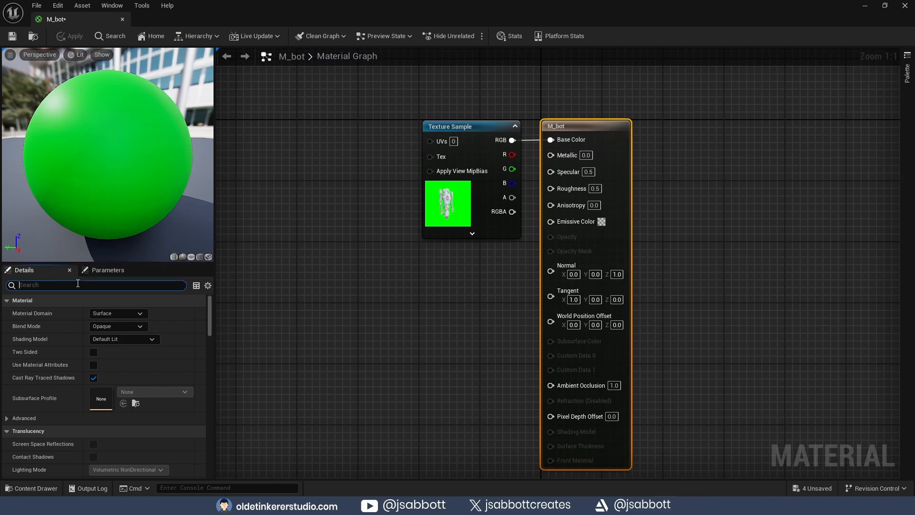
type("blend")
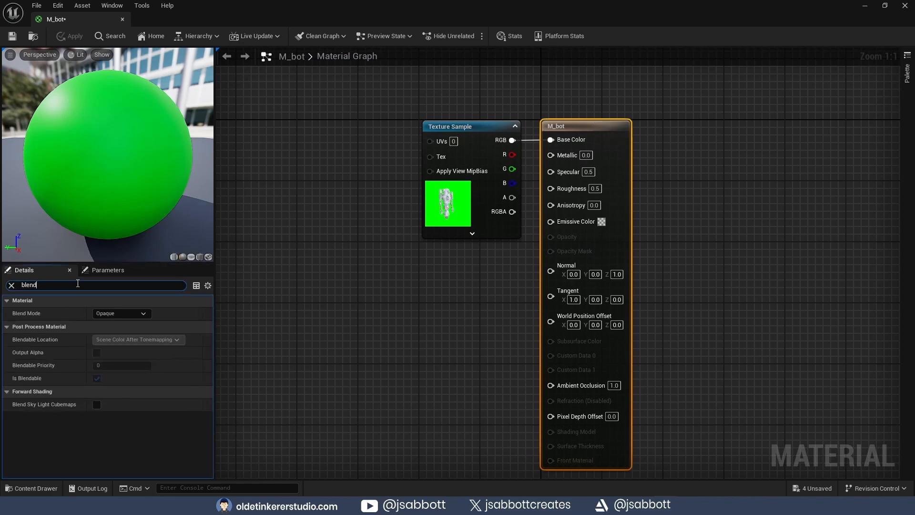
left_click(121, 314)
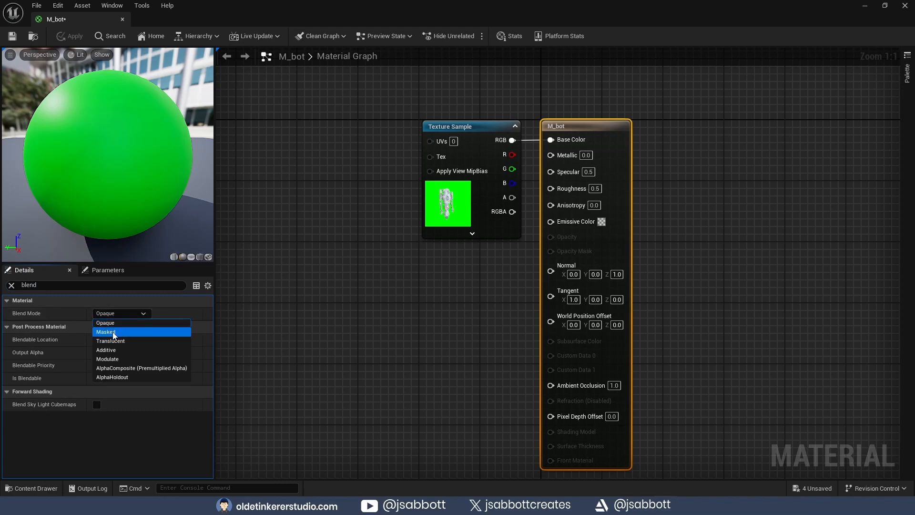
left_click(113, 332)
Step: Move the Texture Sample node away from the result node and add an MF_Chromakeyer node fed by its RGB output
left_click_drag(458, 126, 294, 127)
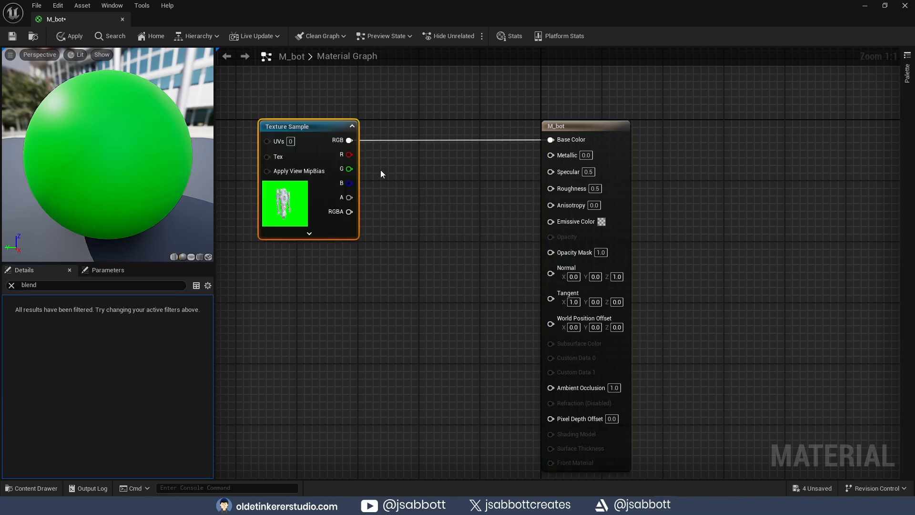
left_click_drag(351, 142, 407, 199)
type("chro")
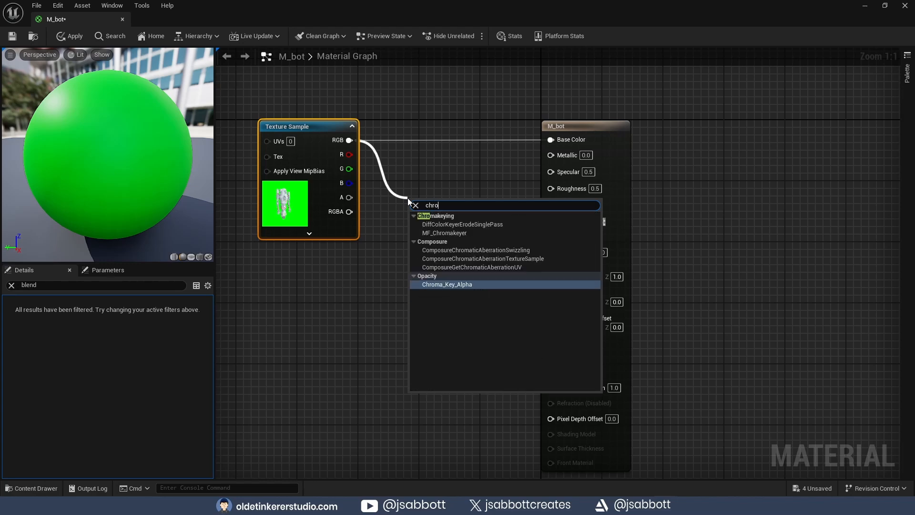
type("make")
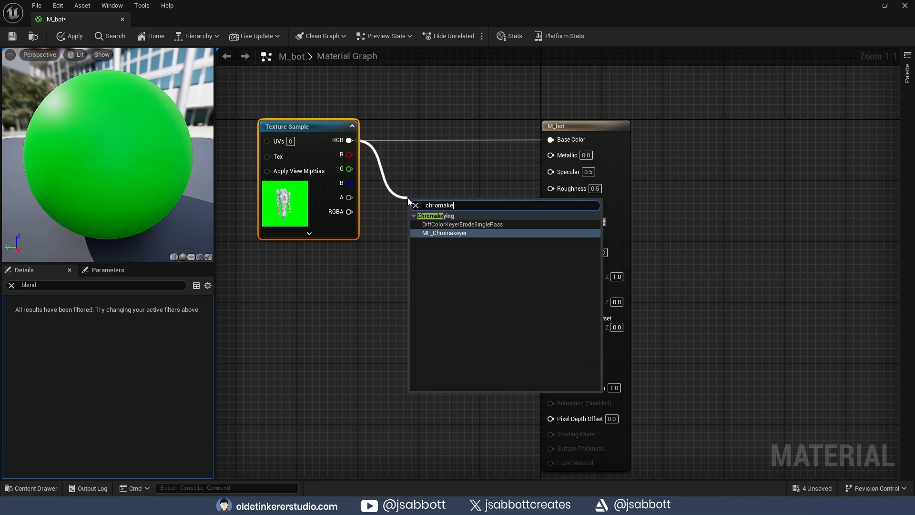
left_click(456, 233)
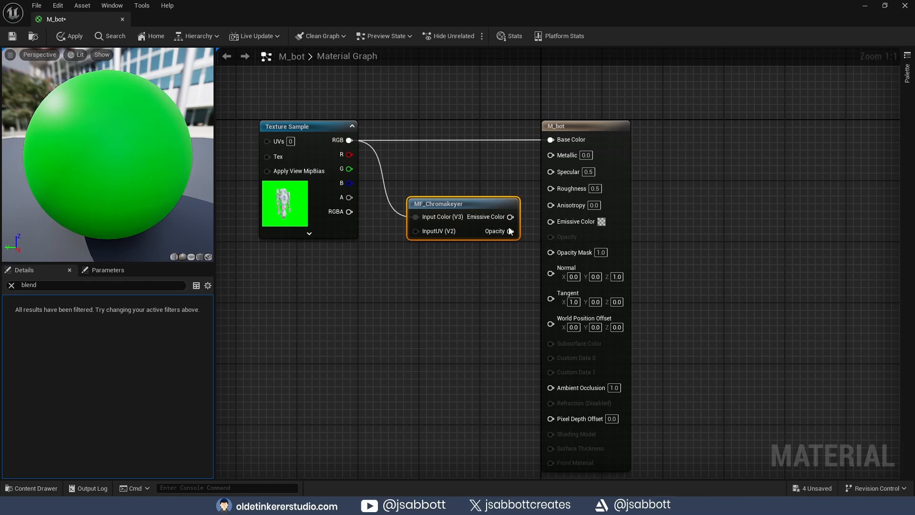
Step: Wire MF_Chromakeyer's Emissive Color to Base Color, the Texture Sample's A output to InputUV, and the keyer's Opacity to Opacity Mask
left_click_drag(511, 217, 549, 139)
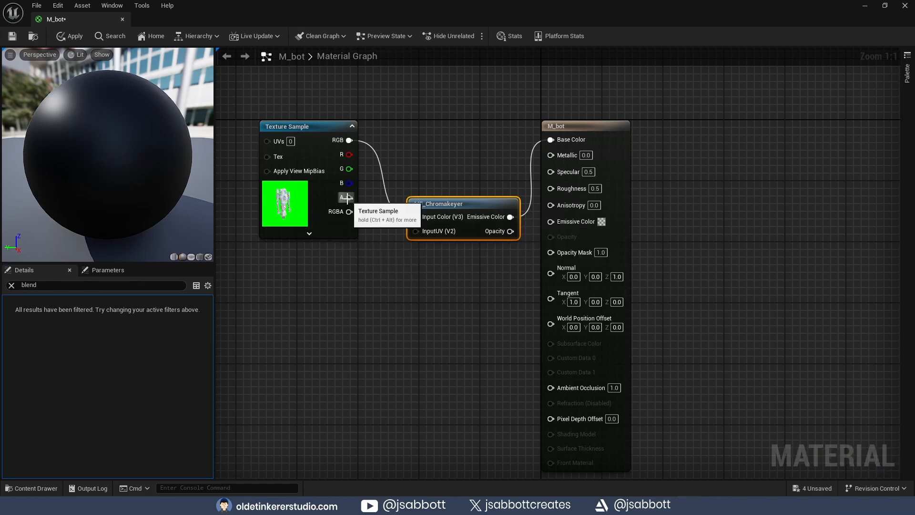
left_click_drag(349, 198, 415, 231)
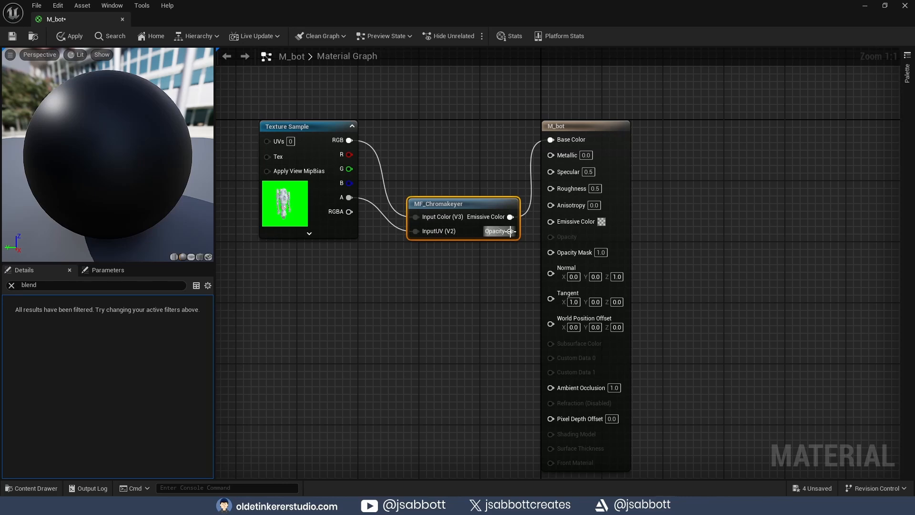
left_click_drag(511, 232, 552, 252)
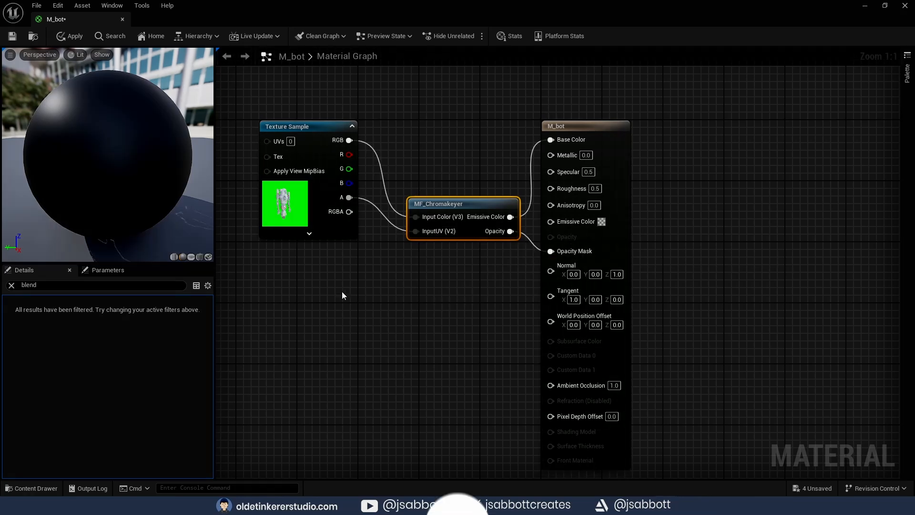
Step: Preview the keyed M_bot material on a plane at closer range, and save the material
left_click(191, 257)
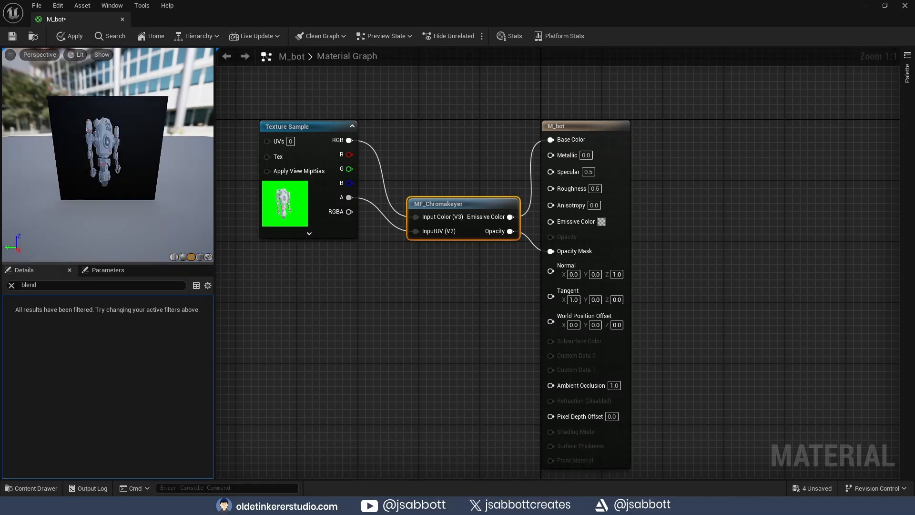
middle_click_drag(108, 148, 113, 157)
mouse_move(184, 212)
right_mouse_down()
mouse_move(183, 190)
mouse_move(183, 213)
right_mouse_up()
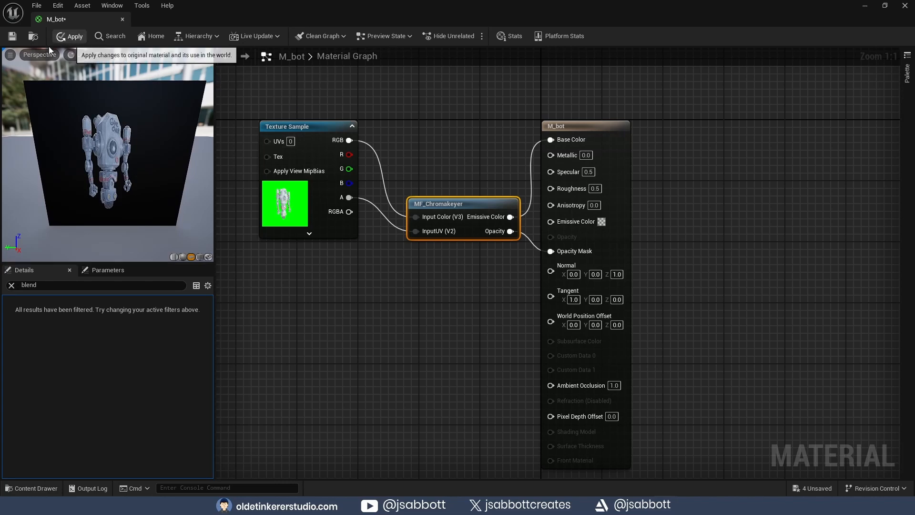
left_click(12, 37)
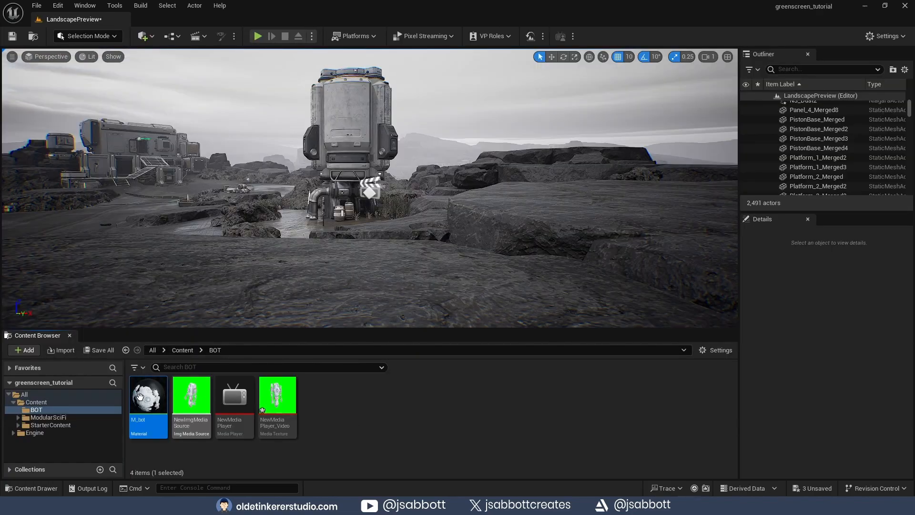
Step: Create a material instance from M_bot and name it MI_bot
right_click(139, 397)
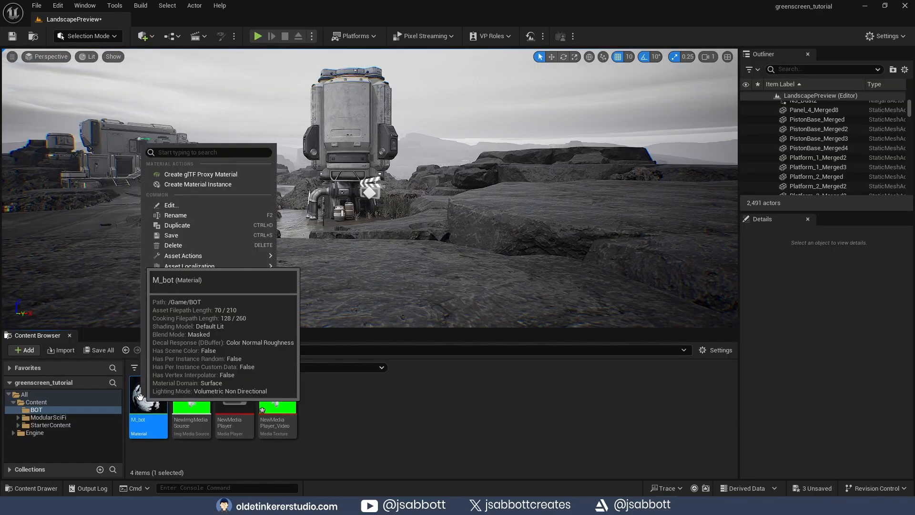
left_click(198, 184)
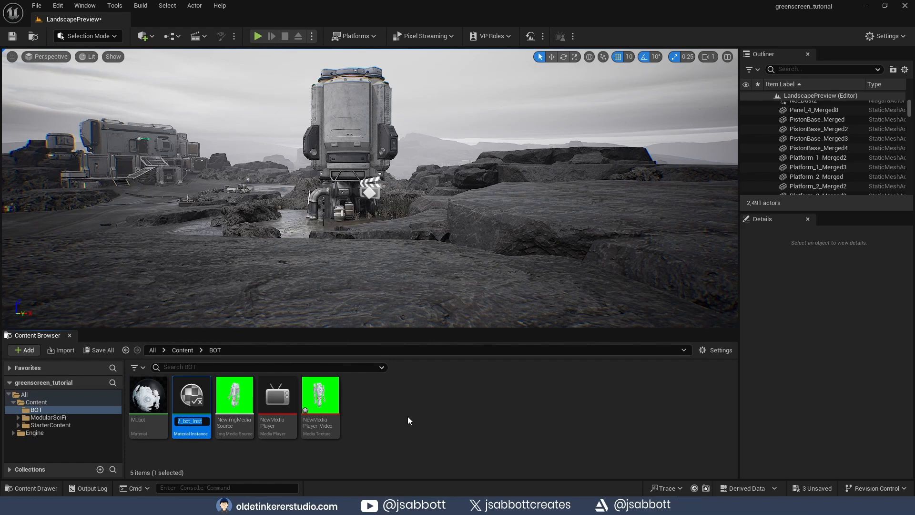
type("MI_bot")
key("Return")
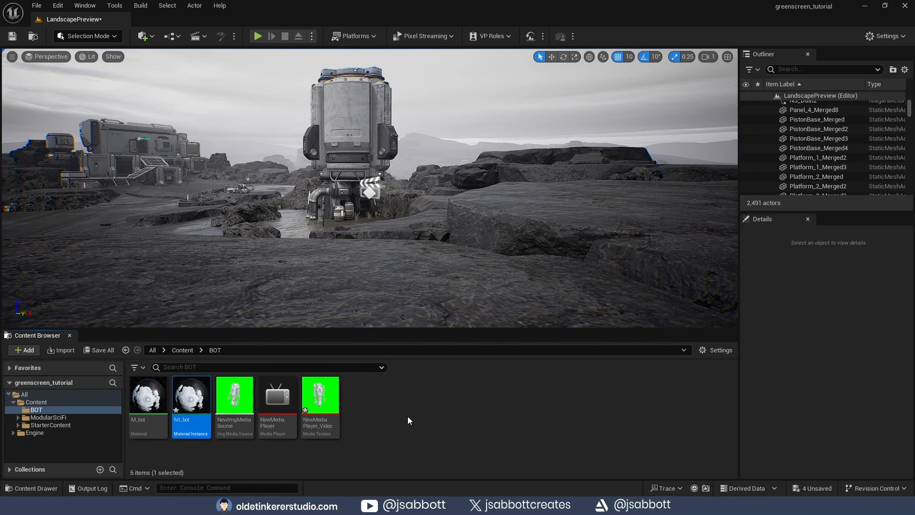
Step: Override MI_bot's Key Color with the pure green sampled from the NewMediaPlayer_Video thumbnail, and save and close the instance
double_click(186, 402)
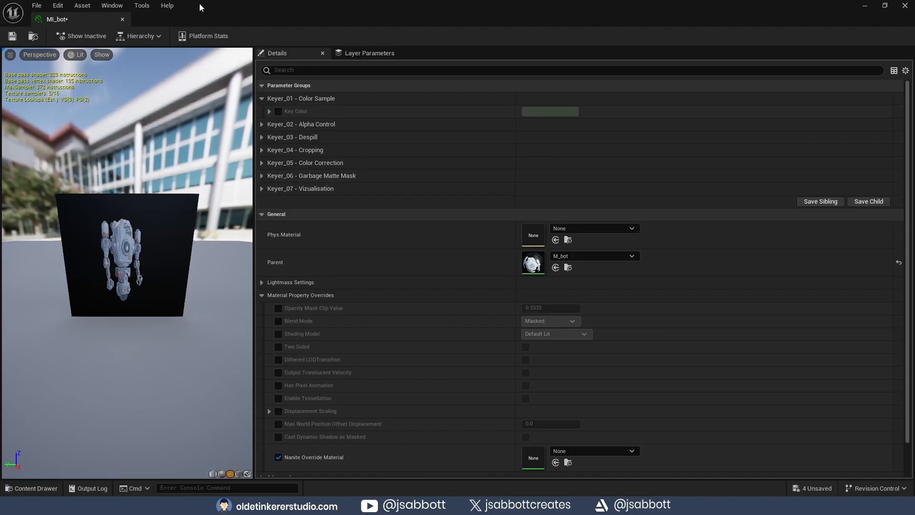
left_click_drag(101, 17, 439, 97)
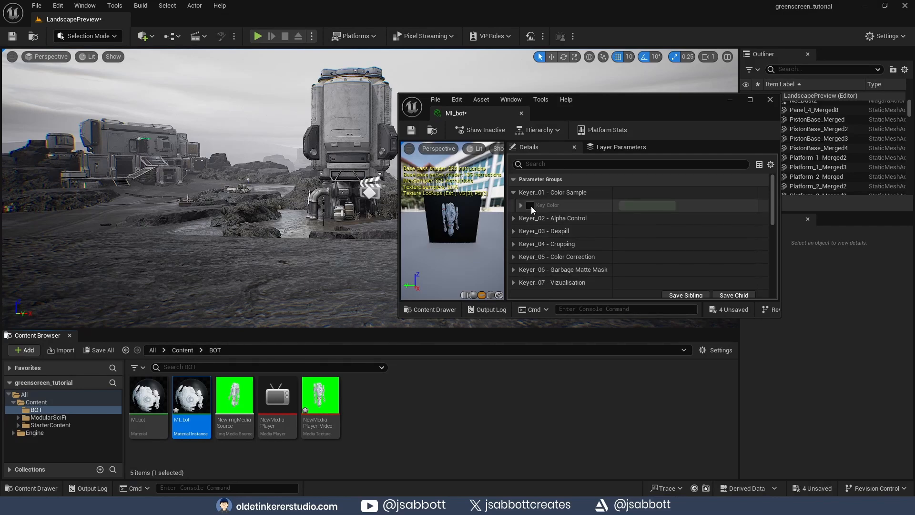
left_click(530, 206)
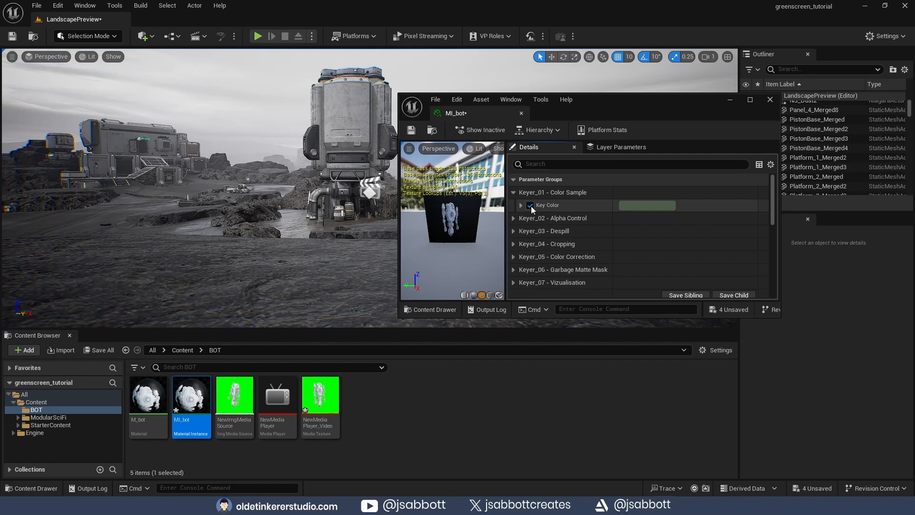
left_click(642, 207)
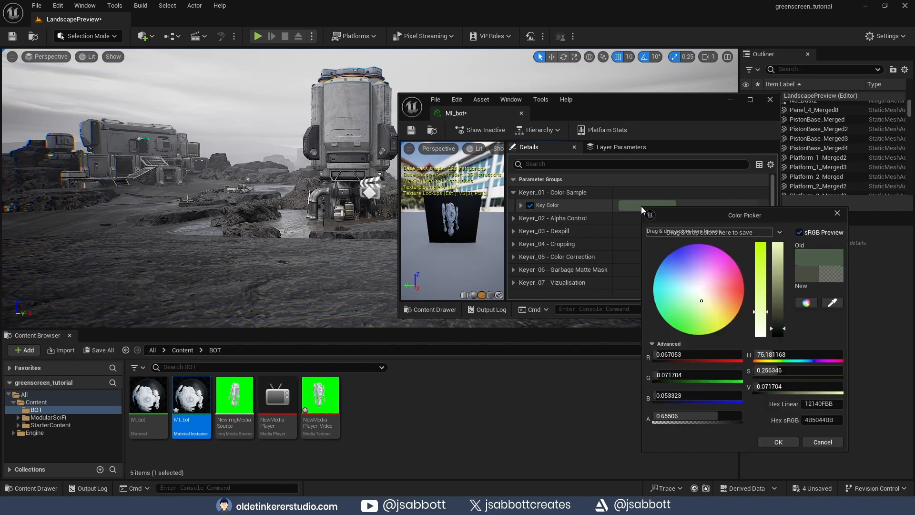
left_click(832, 303)
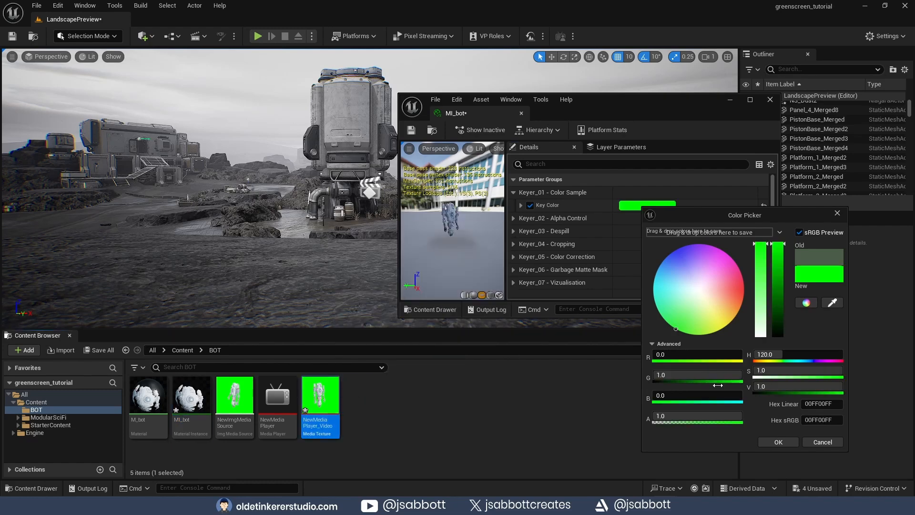
left_click(779, 442)
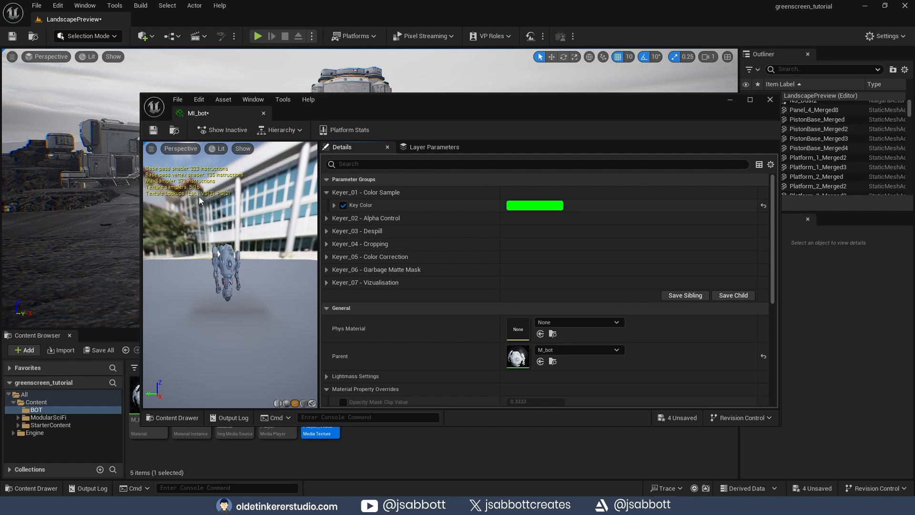
left_click(153, 129)
left_click(770, 99)
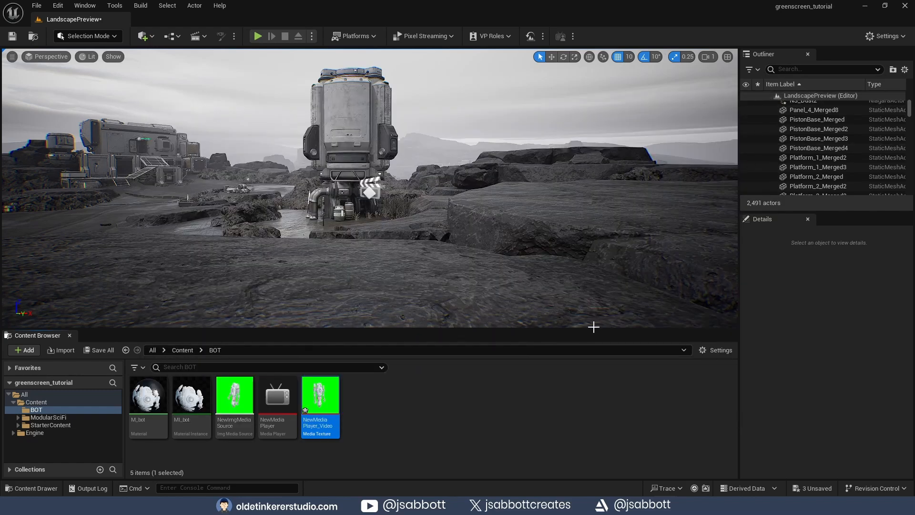
Step: Add a Plane shape to the level and set its X scale to 1.78
left_click(153, 37)
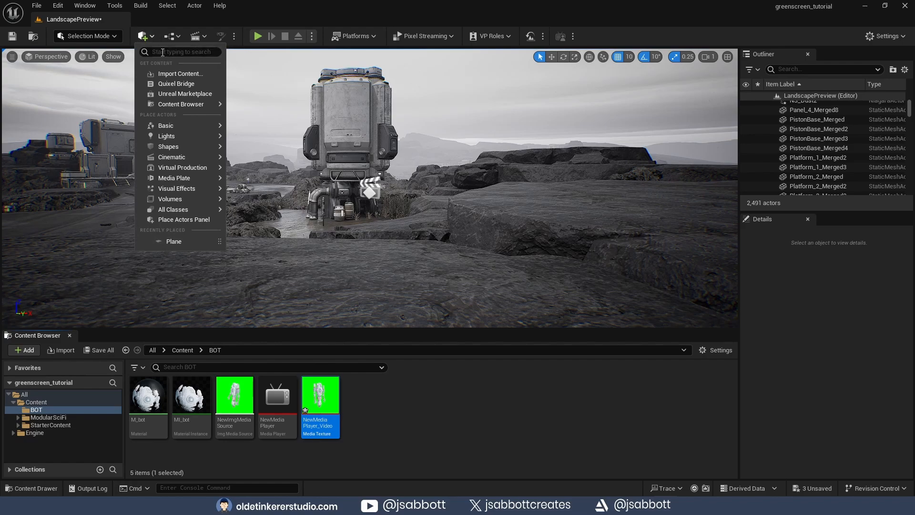
mouse_move(184, 148)
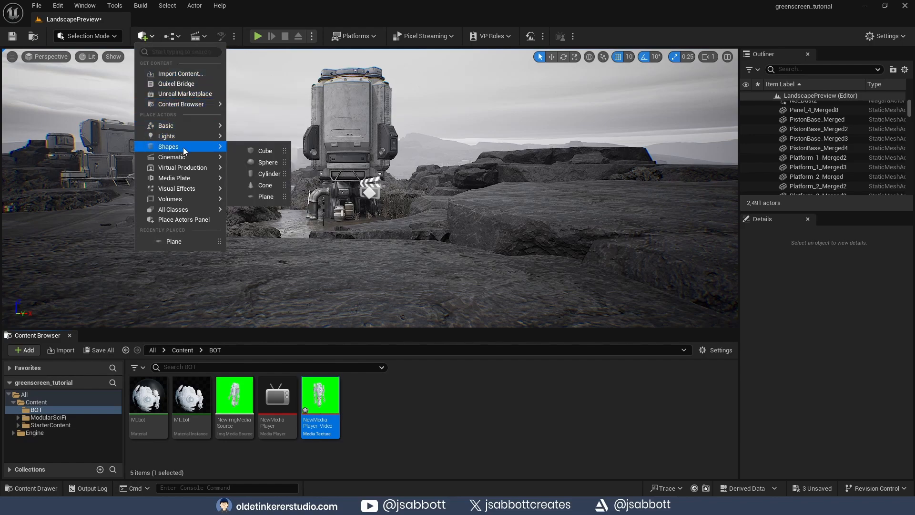
left_click(265, 196)
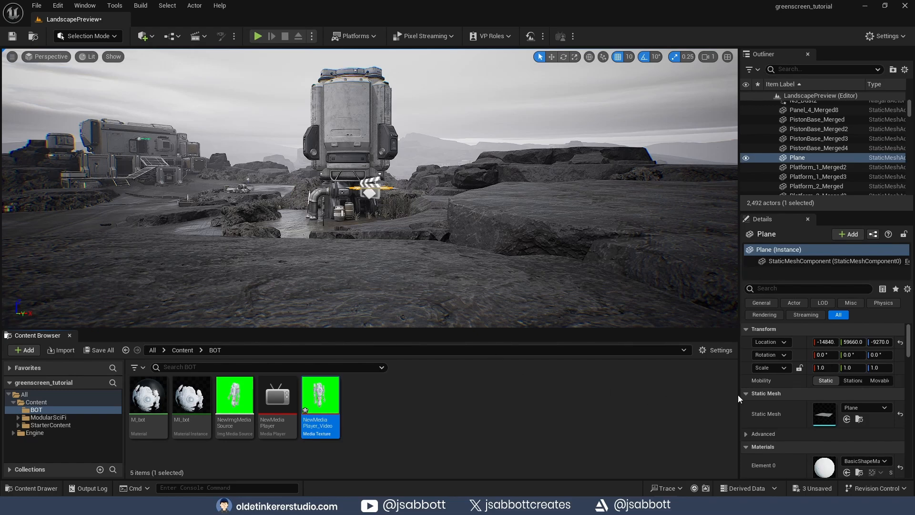
left_click(827, 367)
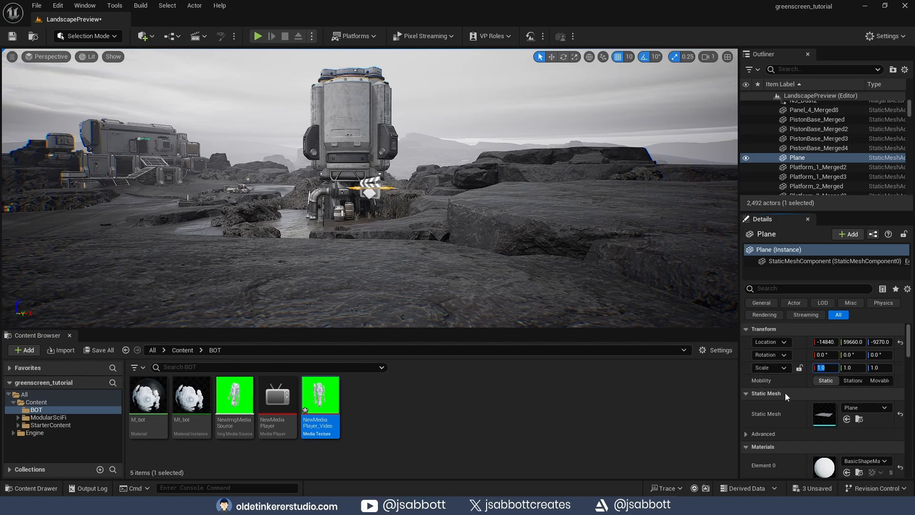
type("1.78")
key("Return")
Step: Rotate the plane upright to about 90° on X and 30° on Z, and move it in front of the cylindrical tower
key("e")
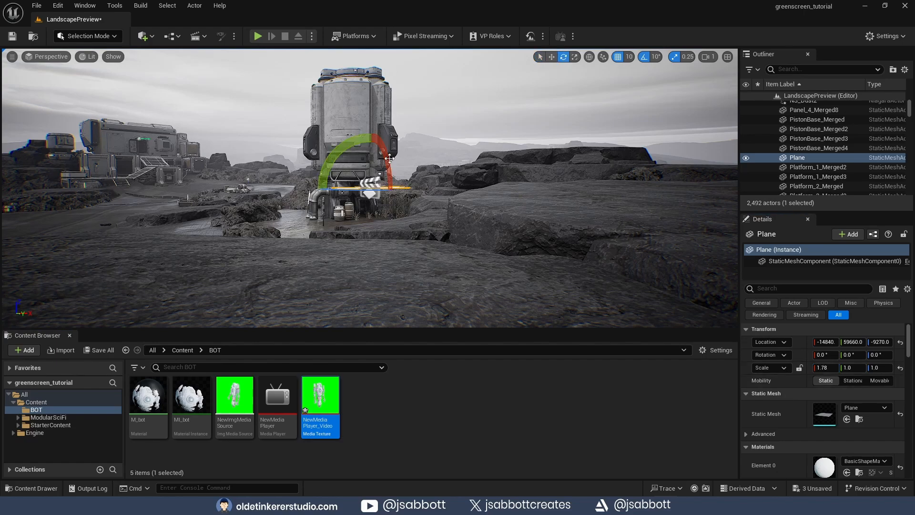
left_click_drag(390, 159, 265, 211)
left_click(551, 57)
left_click(564, 56)
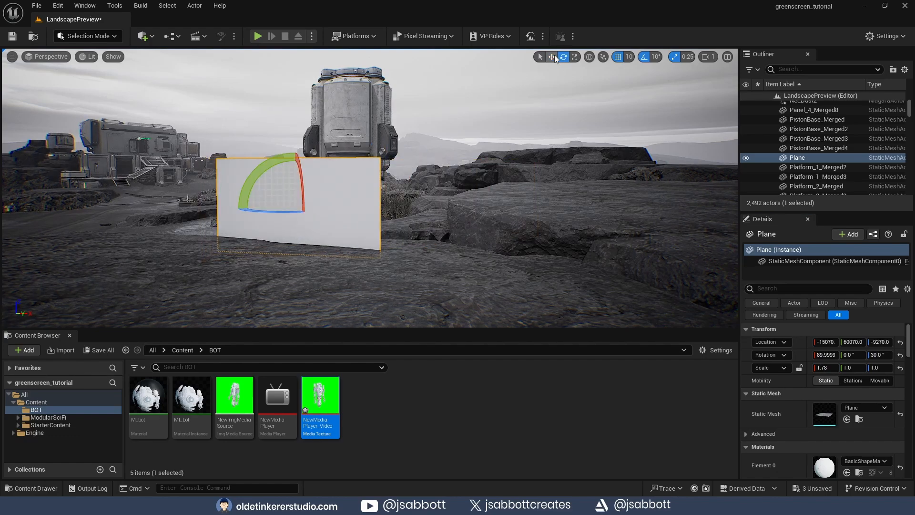
left_click(552, 56)
mouse_move(300, 171)
left_mouse_down()
mouse_move(318, 183)
mouse_move(318, 172)
left_mouse_up()
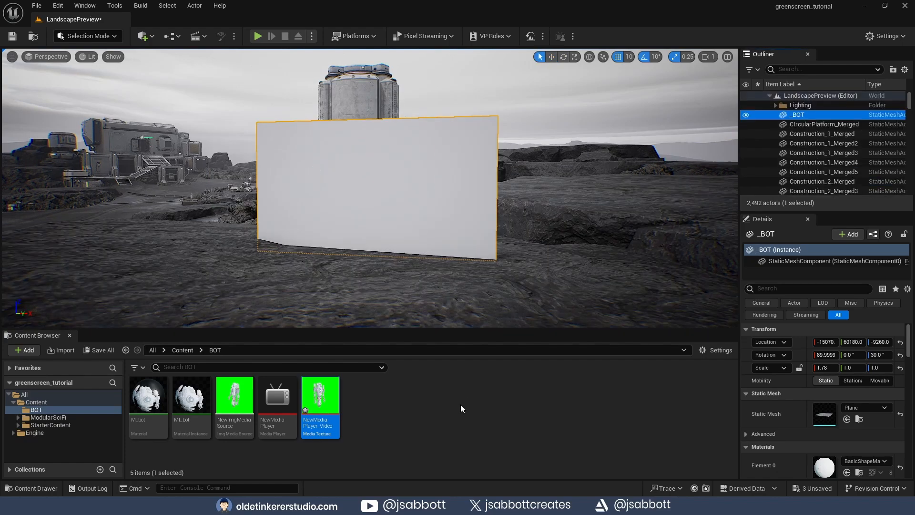
Step: Apply the MI_bot material instance to the _BOT plane in the level
left_click(191, 396)
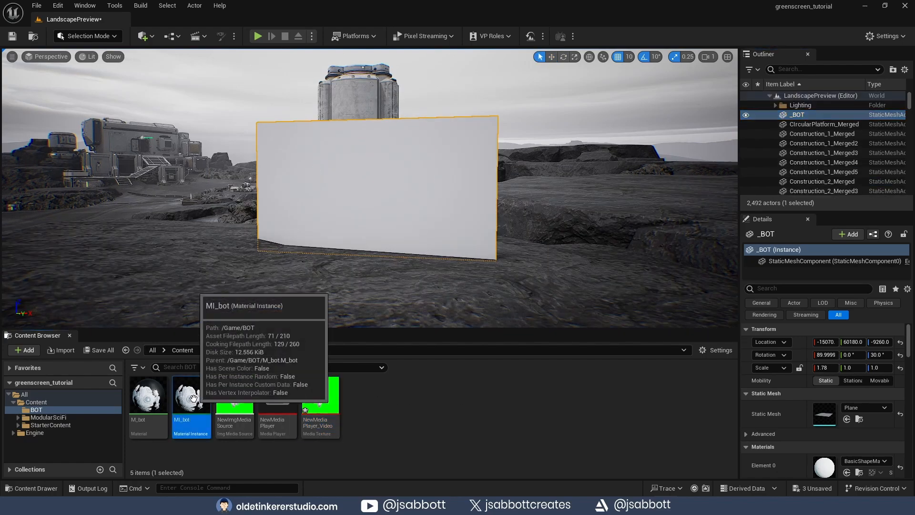
left_click_drag(191, 396, 373, 191)
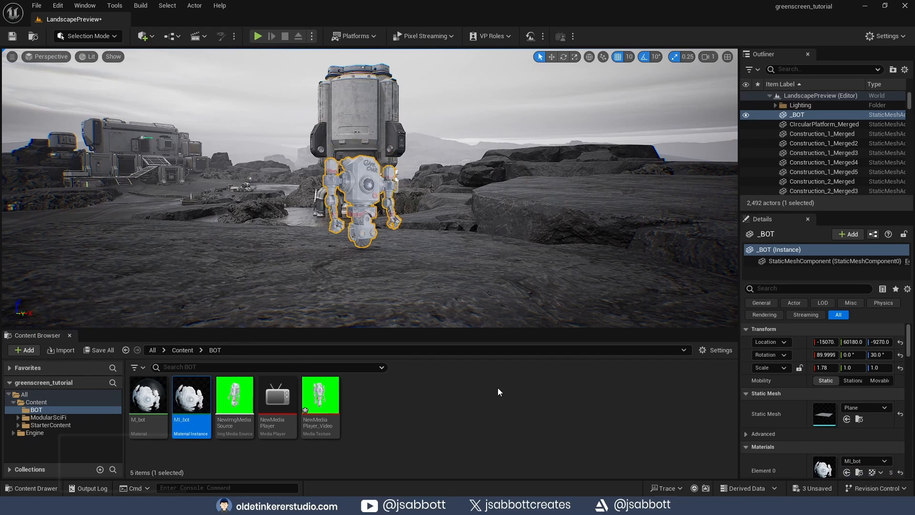
Step: Add a level sequence to the level and save it as NewLevelSequence1 in the Content folder
left_click(205, 36)
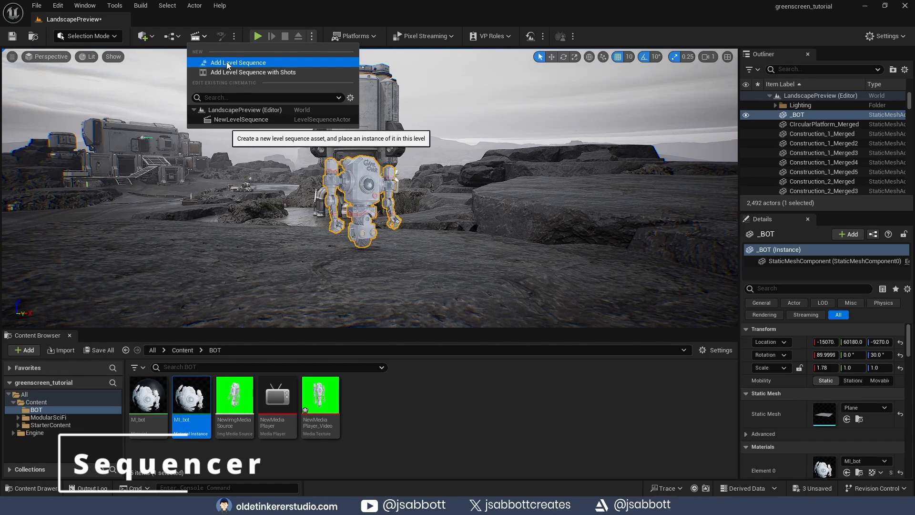
left_click(227, 63)
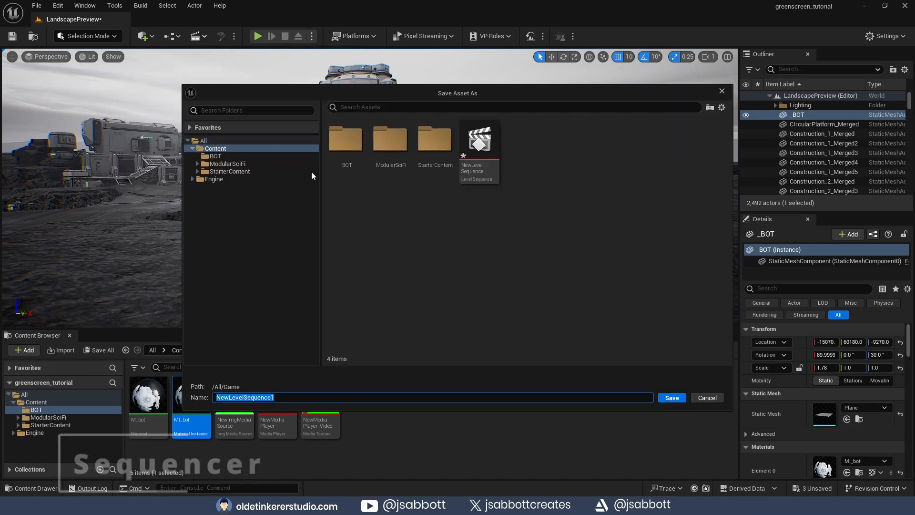
left_click(672, 398)
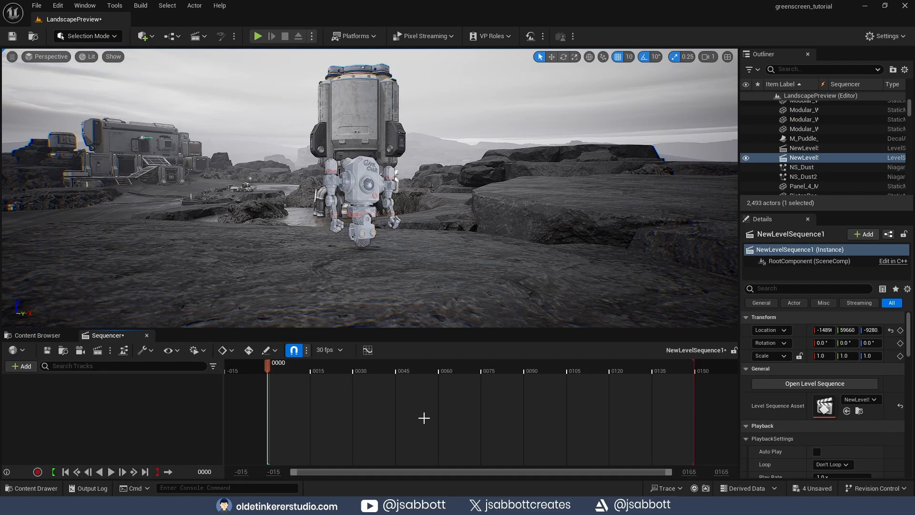
Step: Add a Media Track to the sequence and give it NewImgMediaSource as its media source
left_click(16, 367)
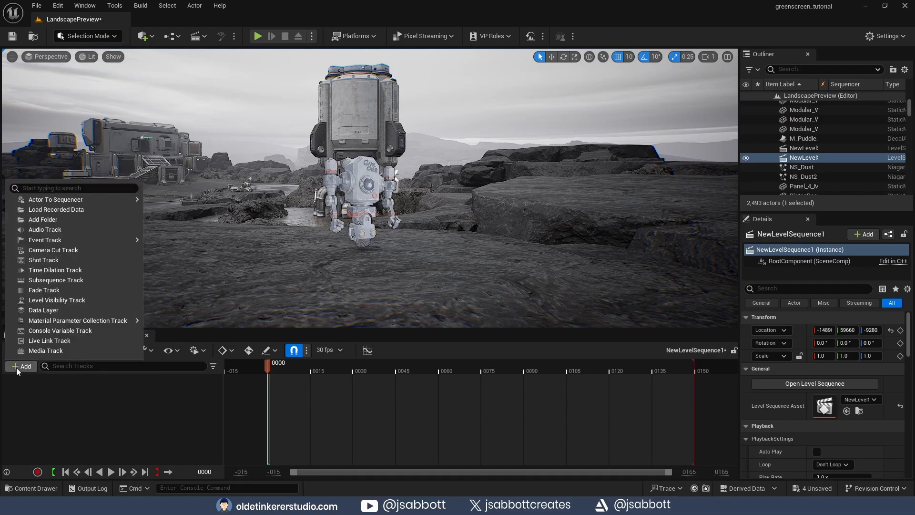
left_click(44, 351)
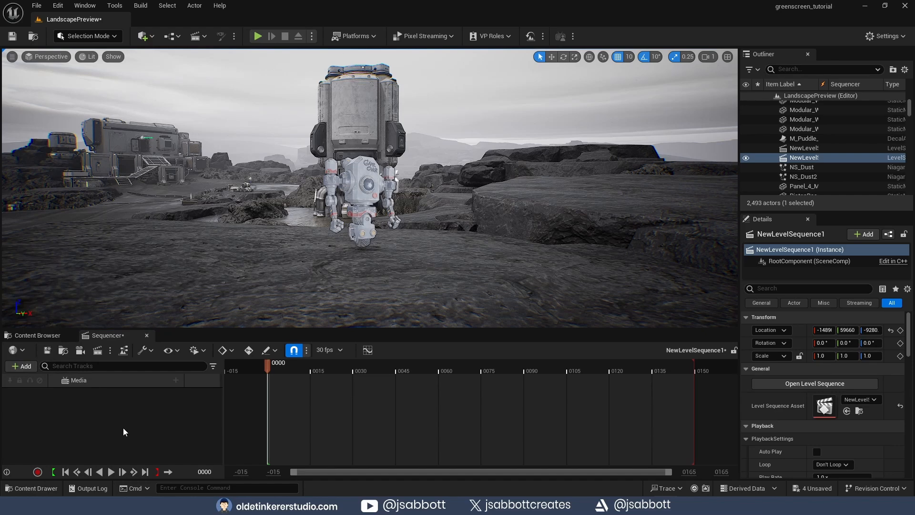
left_click(175, 381)
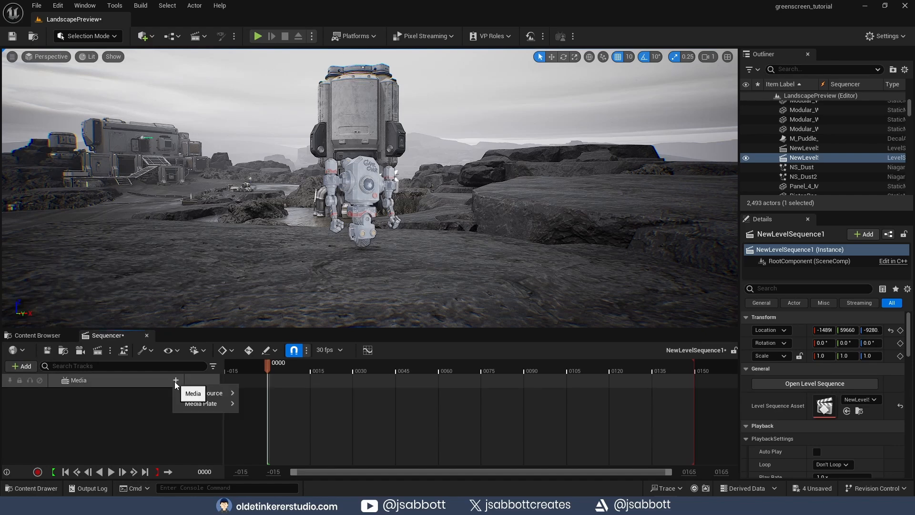
mouse_move(208, 394)
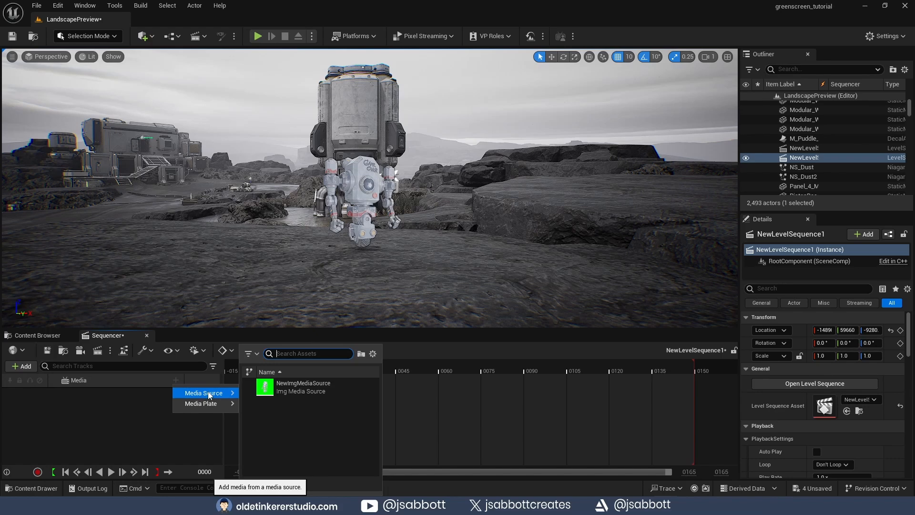
left_click(317, 392)
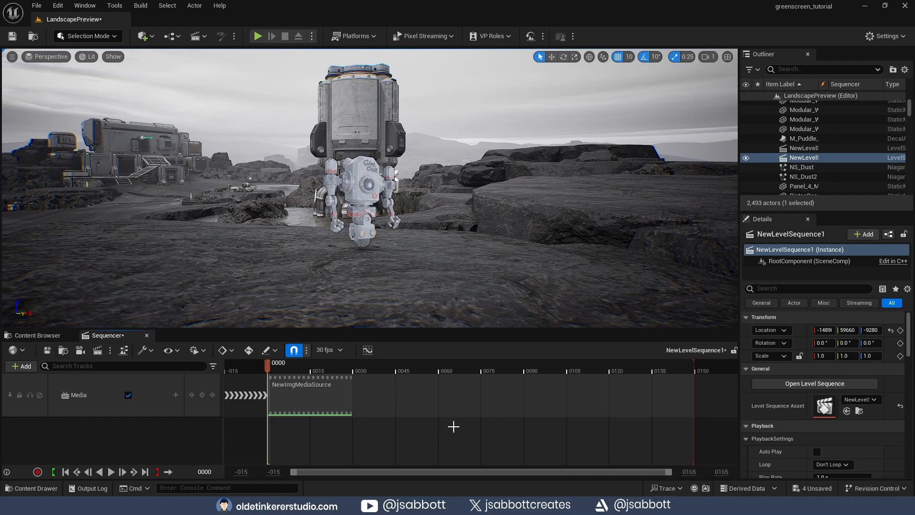
Step: Set the media section's Media Texture to NewMediaPlayer_Video and play the sequence
right_click(342, 400)
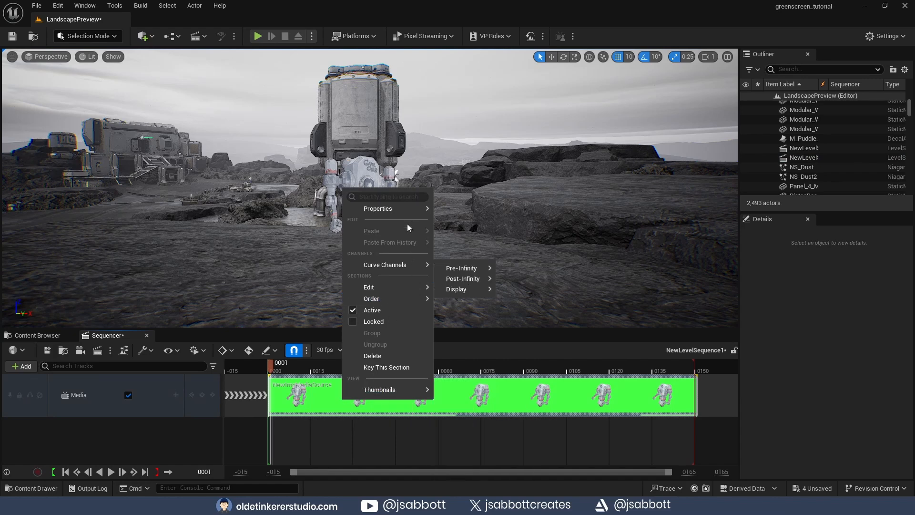
mouse_move(408, 208)
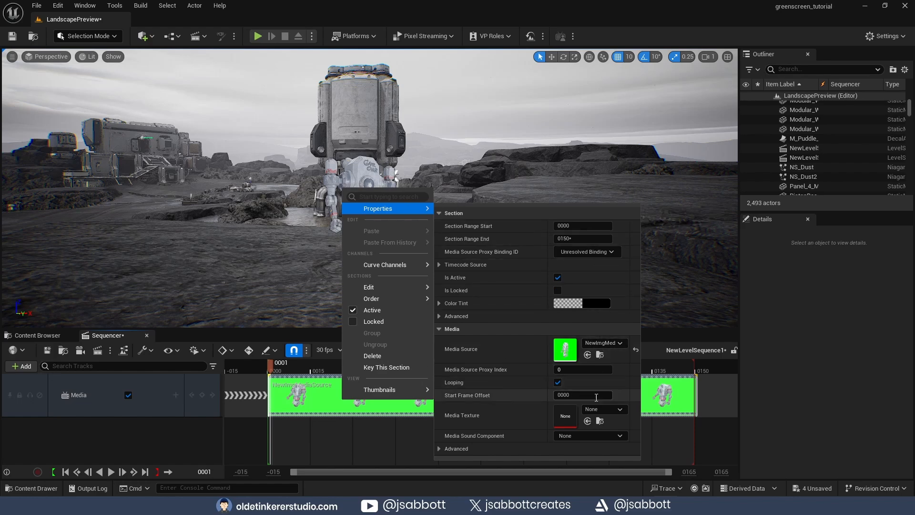
left_click(597, 411)
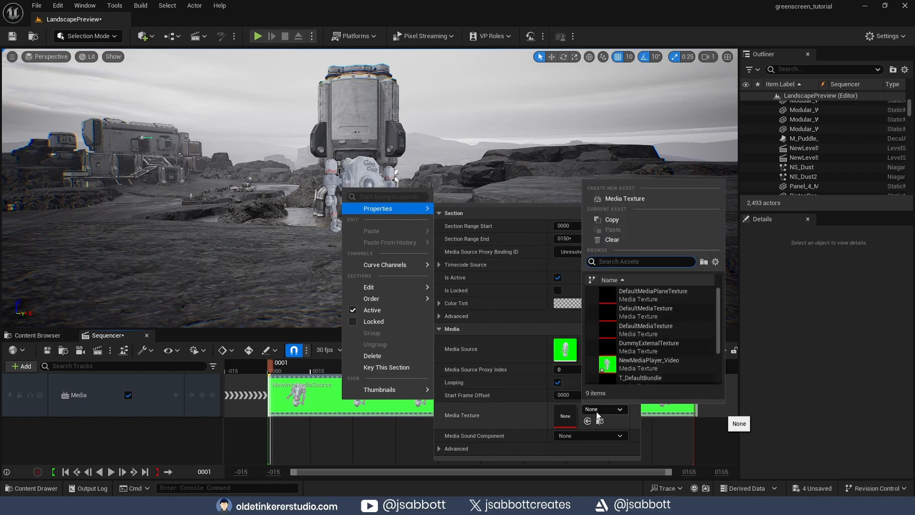
left_click(608, 365)
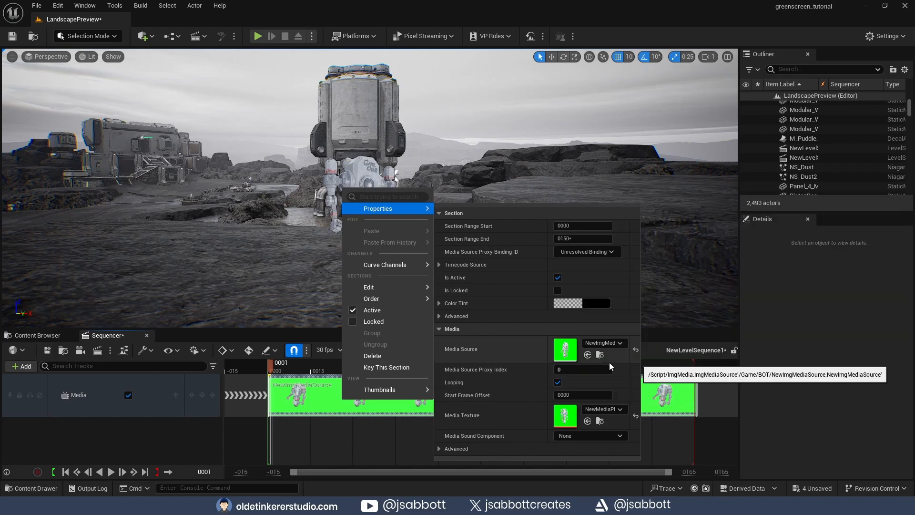
left_click(153, 433)
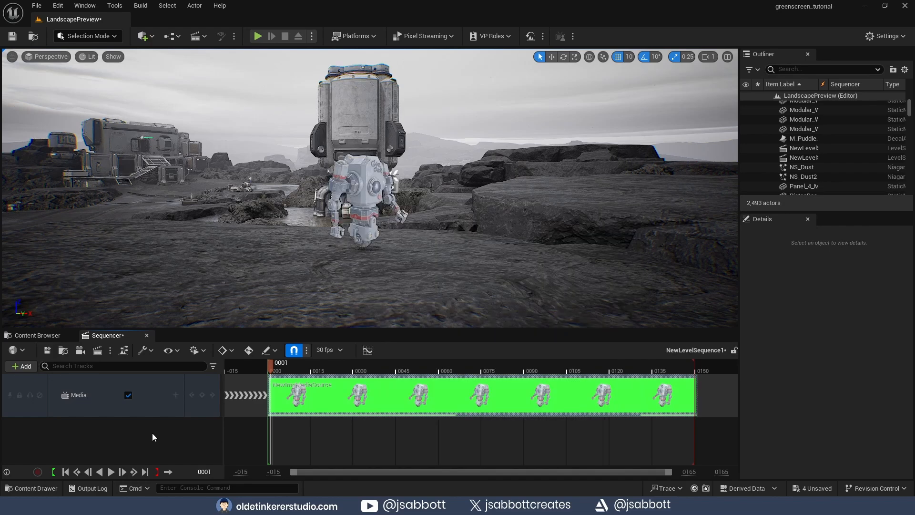
left_click(110, 472)
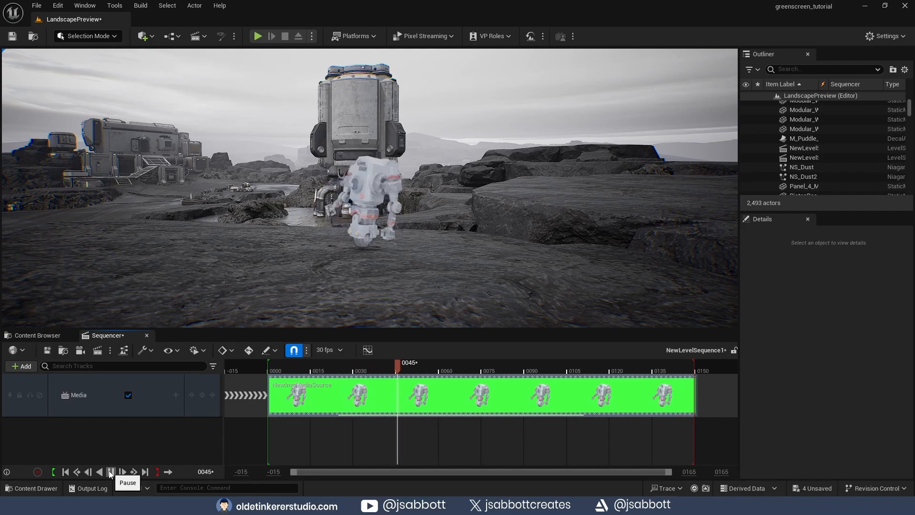